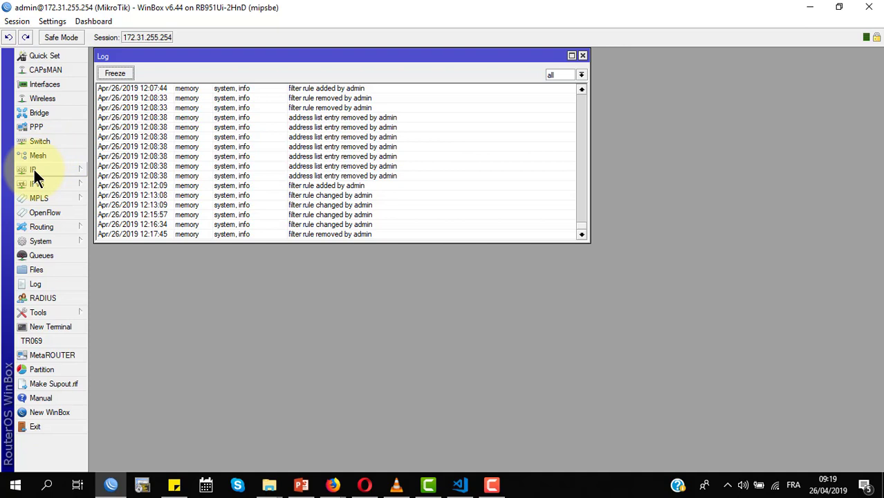
- Create a new IP firewall filter rule on the forward chain matching protocol udp and destination port 53
left_click(33, 169)
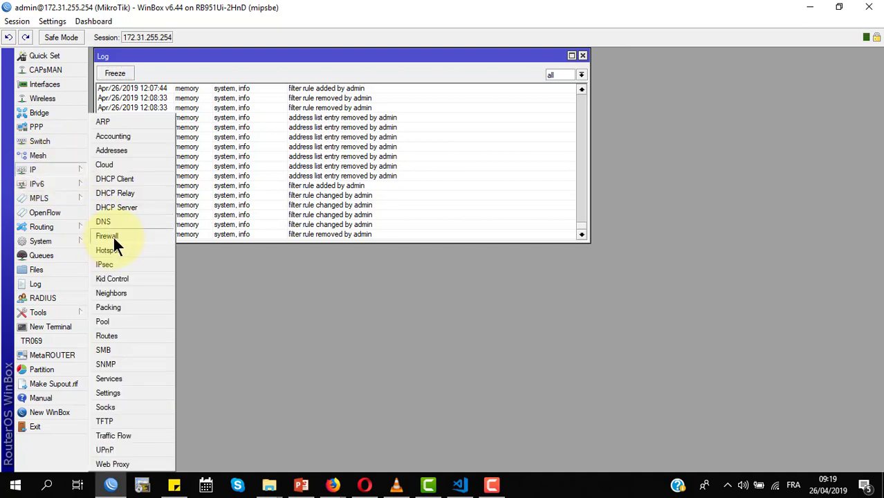
left_click(109, 235)
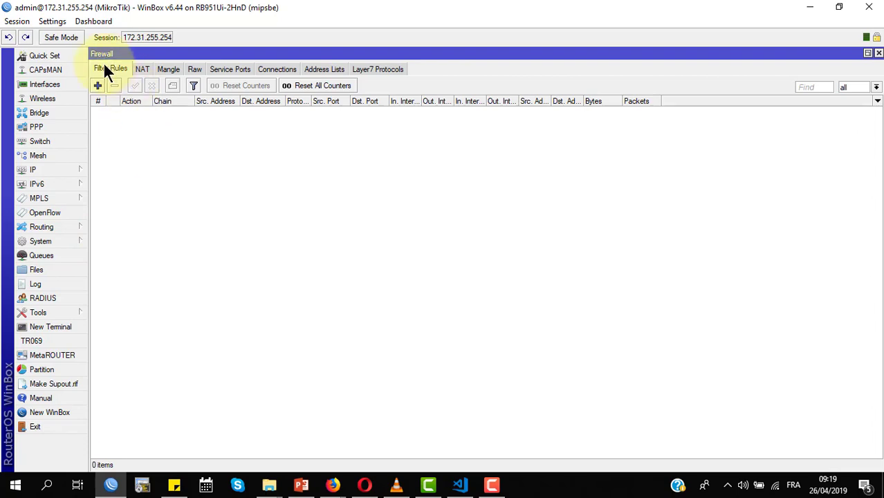
left_click(98, 84)
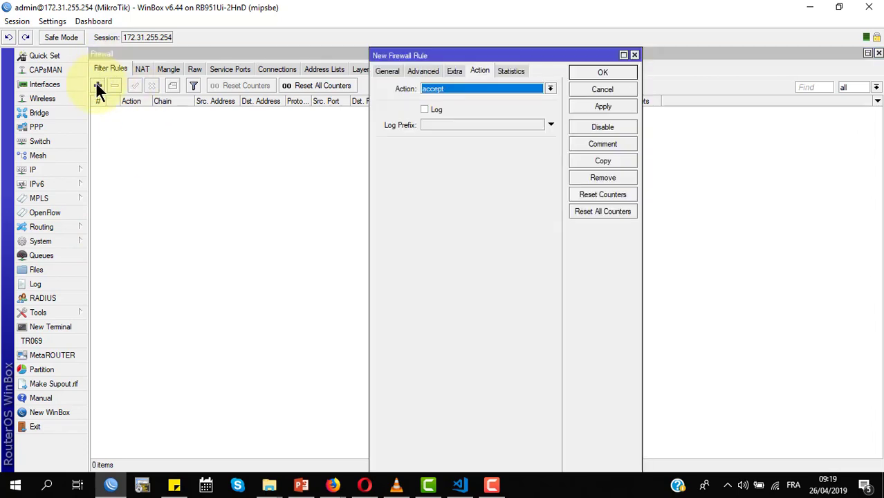
left_click(385, 71)
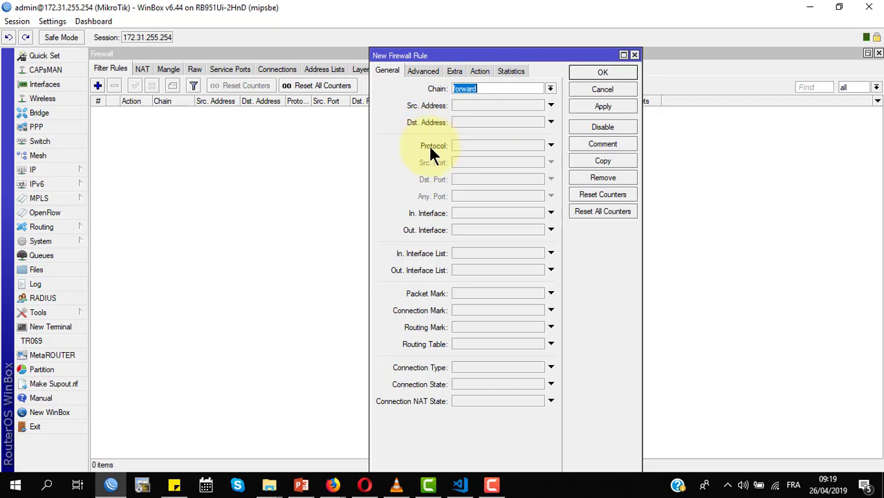
left_click(459, 143)
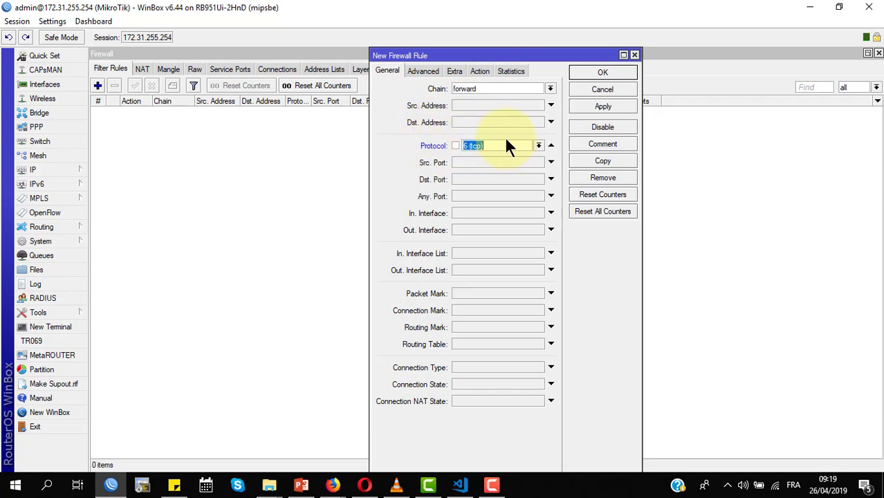
type("udp")
key("Tab")
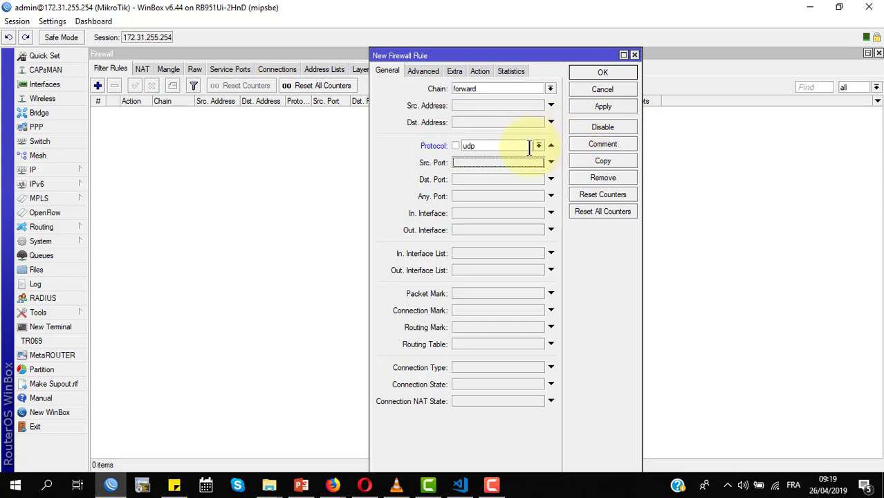
left_click(538, 146)
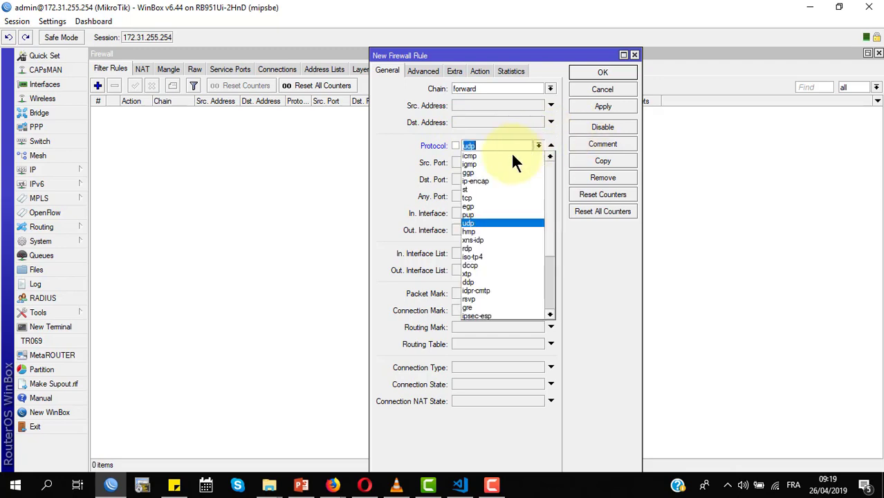
left_click(484, 222)
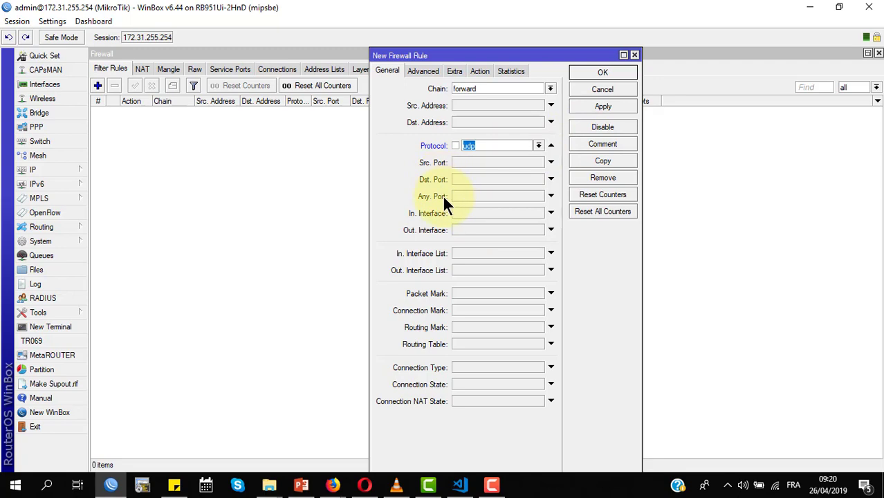
left_click(458, 180)
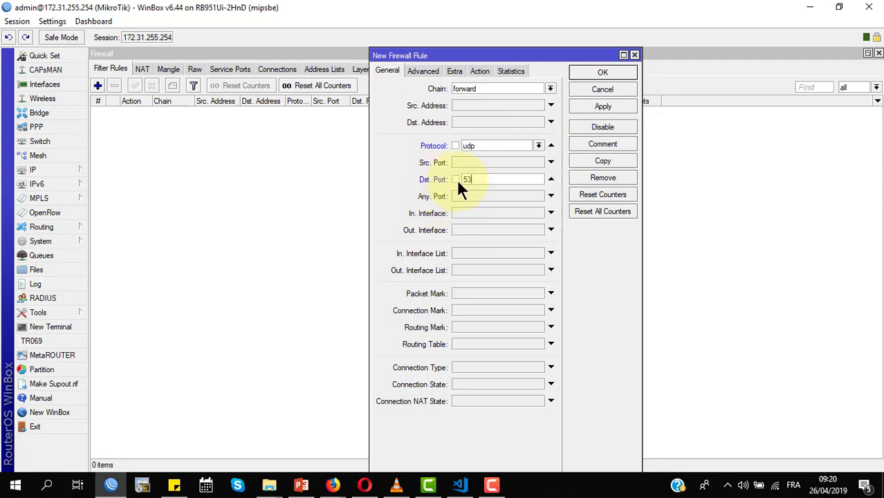
- Make the new rule match the content "facebook" with the action drop, and apply it
left_click(419, 71)
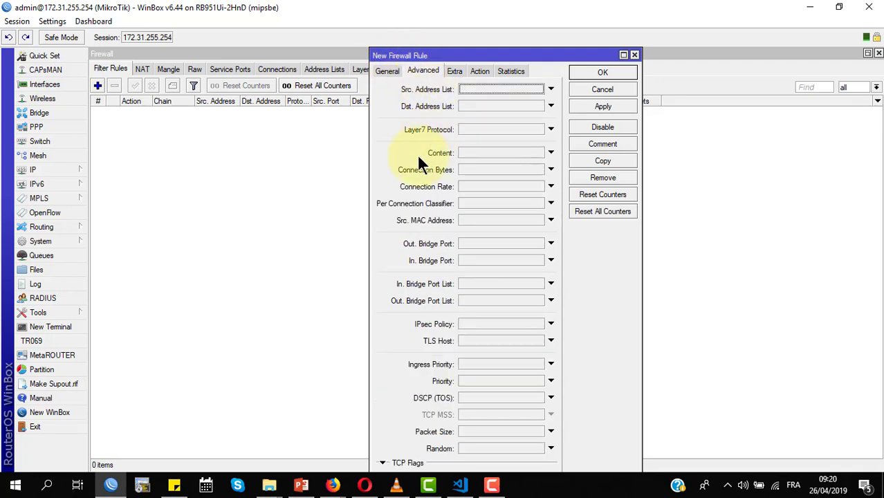
left_click(469, 153)
type("facebook")
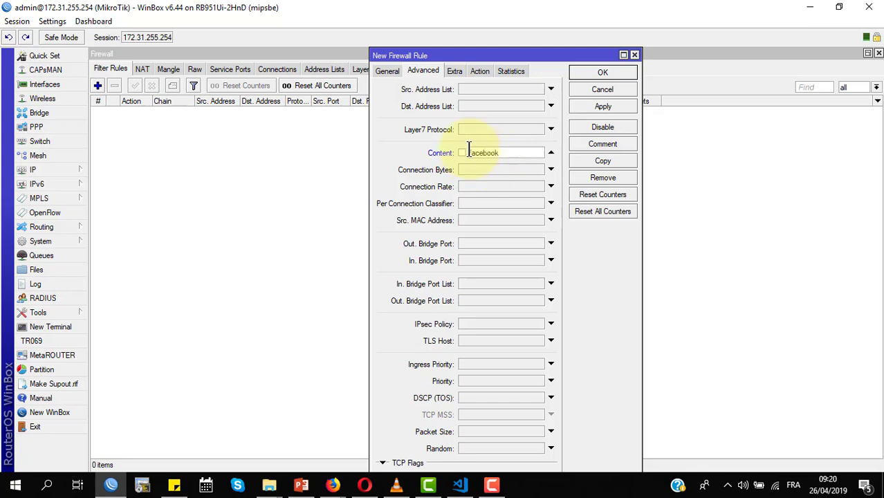
left_click(480, 68)
left_click(482, 88)
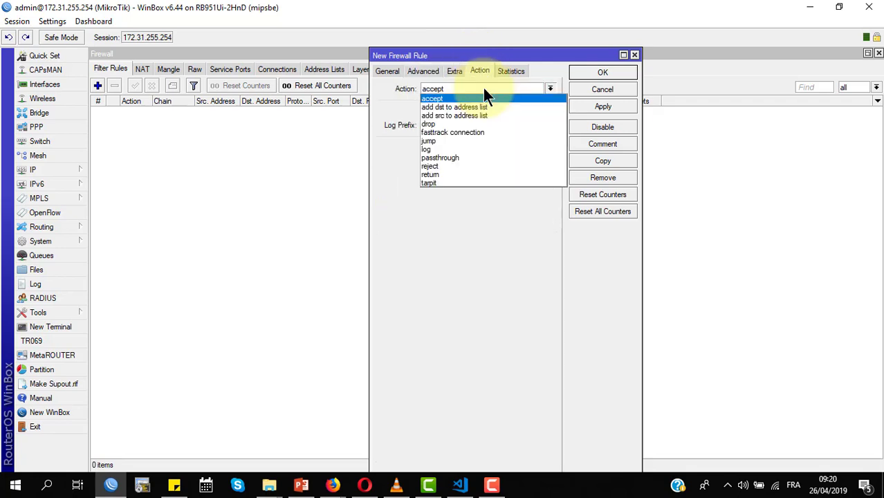
left_click(486, 124)
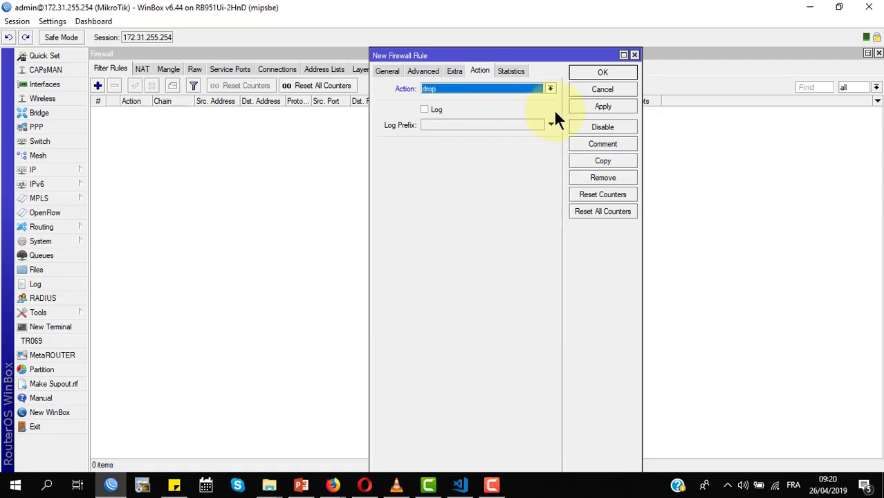
left_click(608, 106)
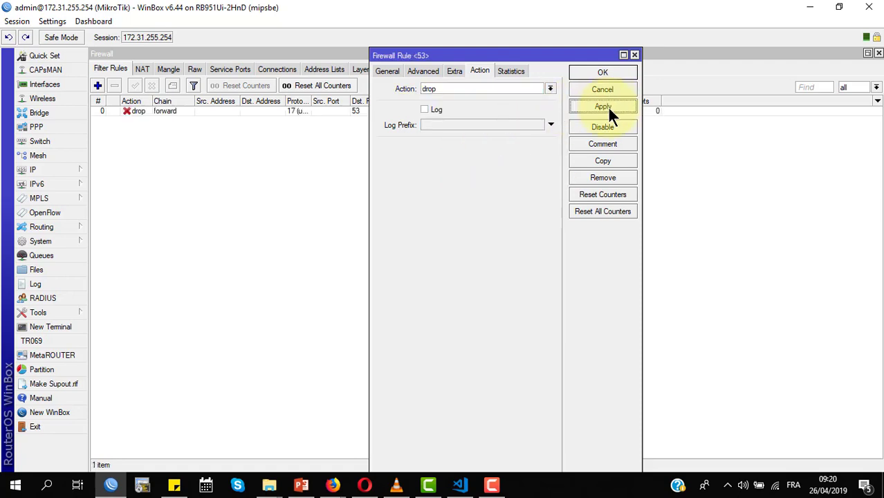
- Add the comment "DROP les resolutions DNS vers Facebook" to the firewall rule and save it
left_click(602, 144)
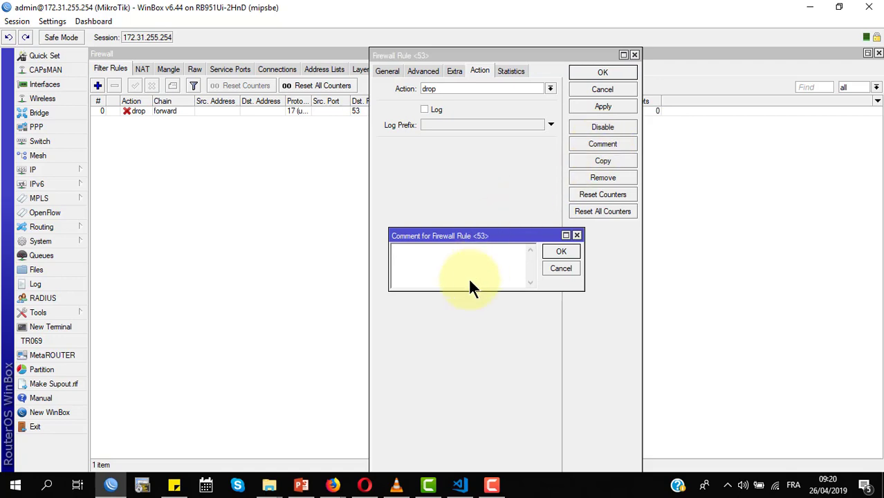
type("DROP les resolutions DNS vers F")
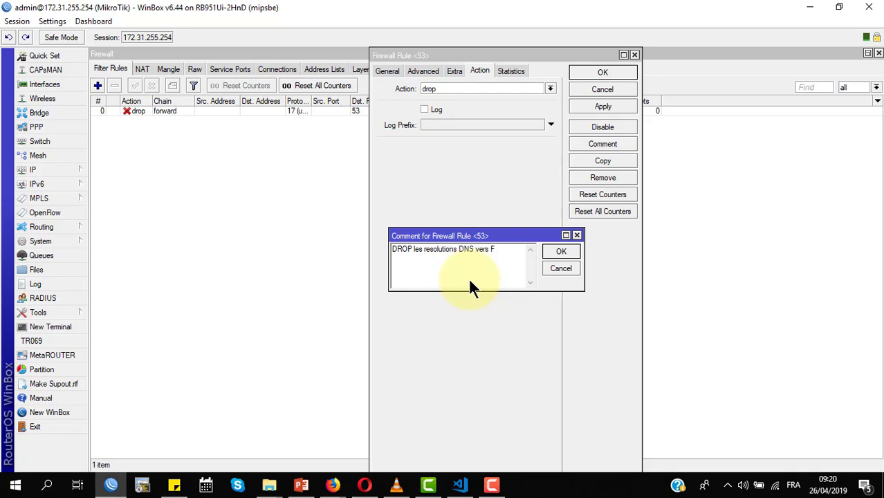
type("acebook")
key("Return")
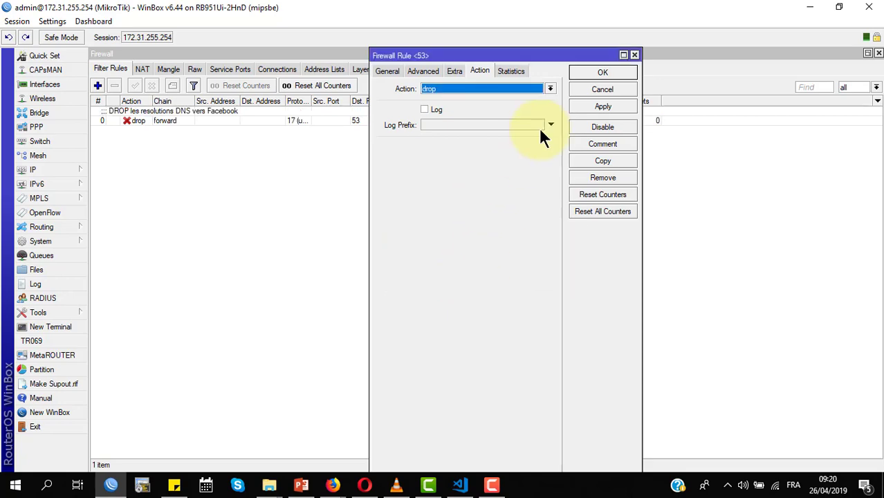
left_click(585, 72)
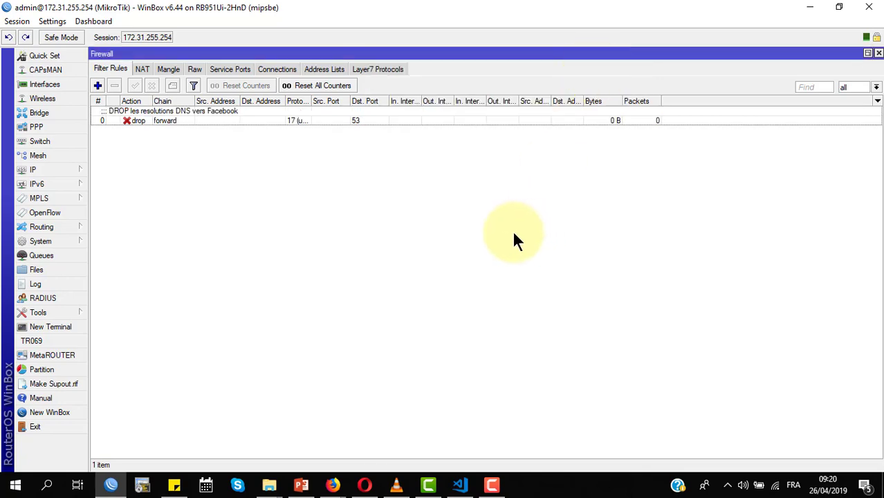
- Switch to Firefox and load the Facebook site in a new tab to test the drop rule
key("alt+Tab")
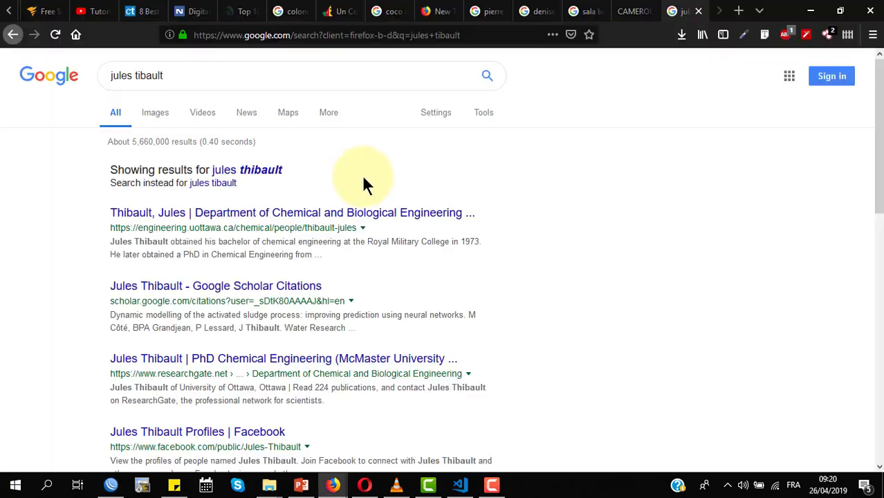
key("ctrl+t")
scroll(322, 269, "down", 2)
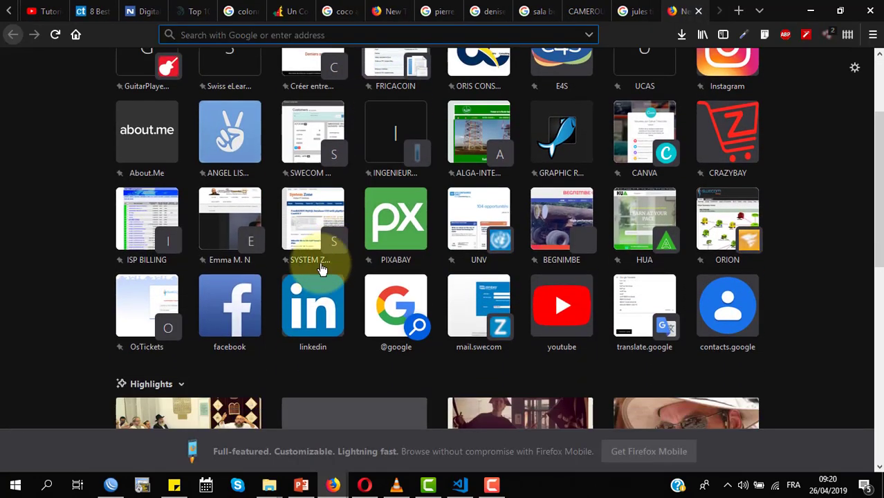
left_click(231, 308)
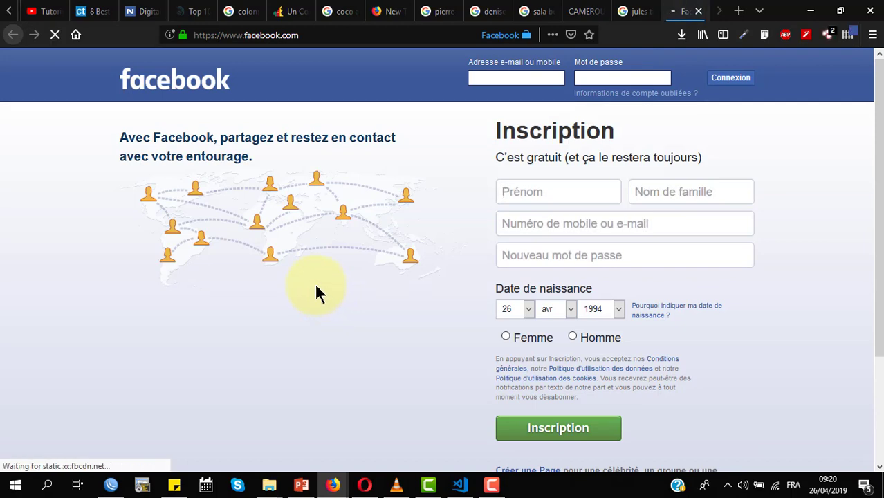
- Switch between WinBox and Firefox to check the drop rule's byte and packet counters against the Facebook page's loading
key("alt+Tab")
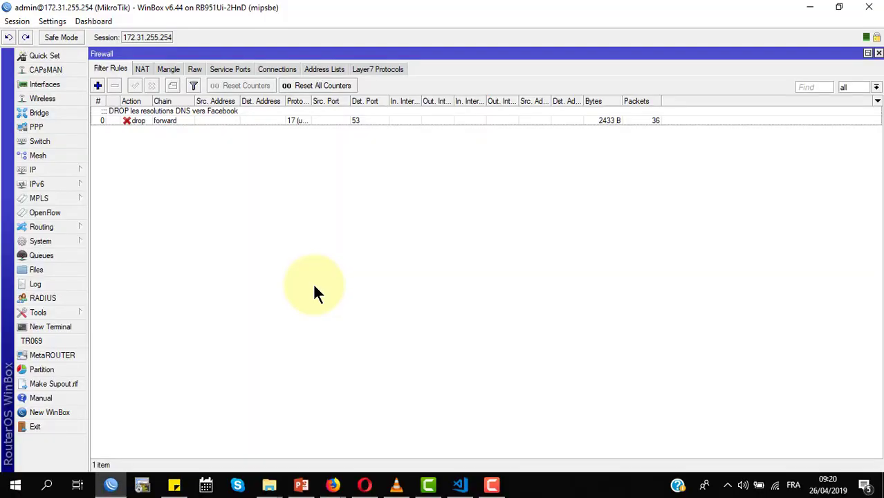
left_click(315, 196)
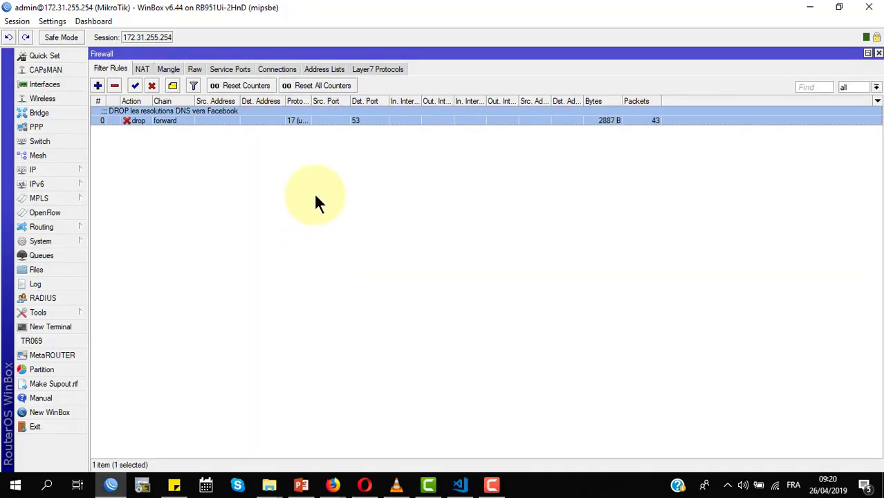
key("alt+Tab")
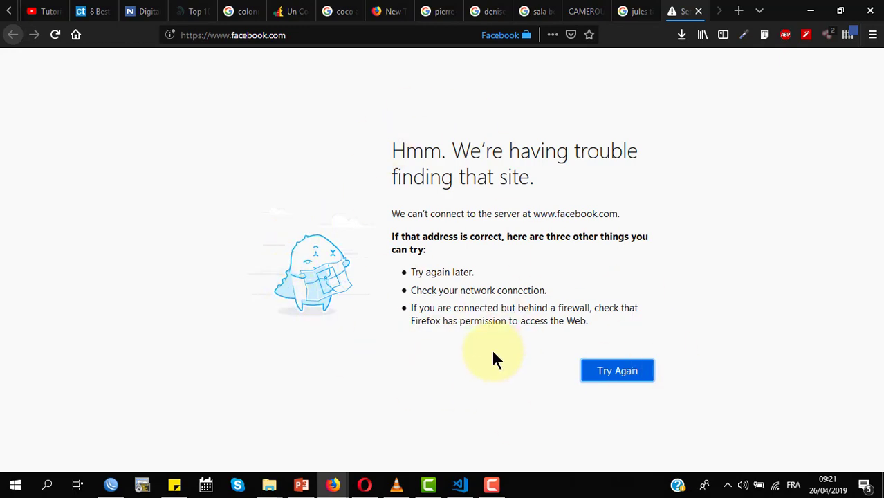
key("alt+Tab")
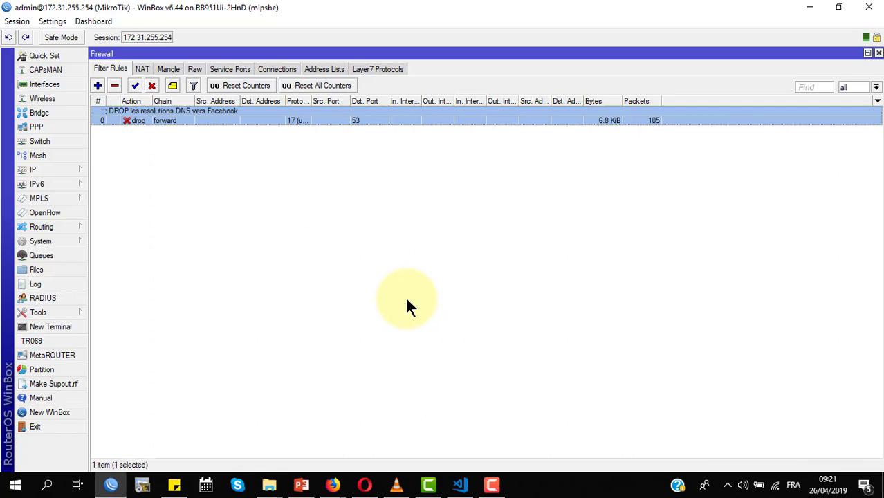
- Switch to Visual Studio Code and review the list of Facebook domains from facebook.com to tfbnw.net
key("alt+Tab")
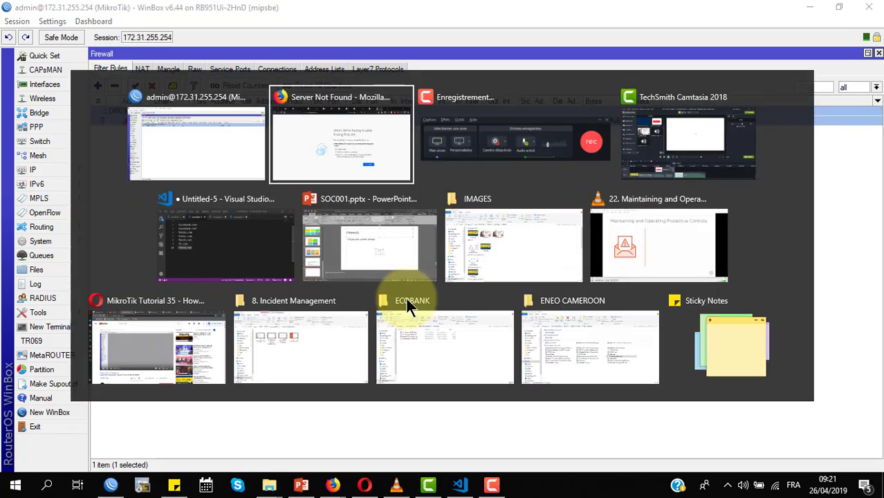
left_click(251, 249)
left_click(287, 256)
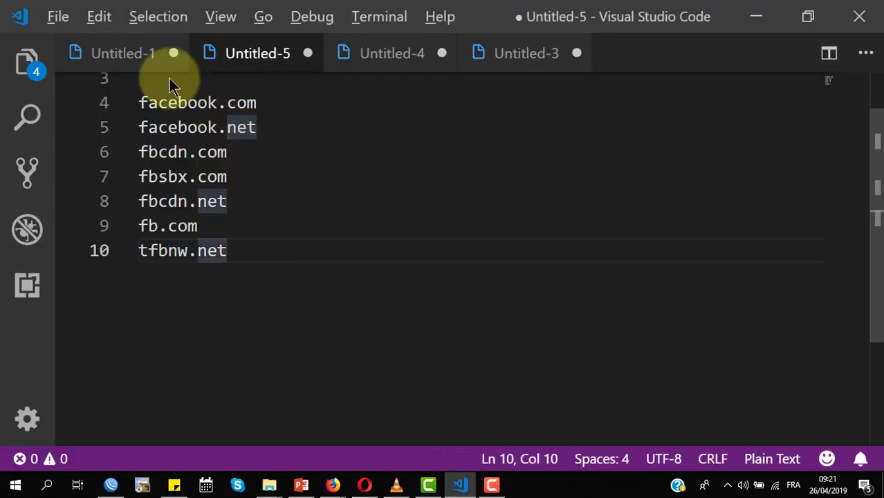
double_click(206, 109)
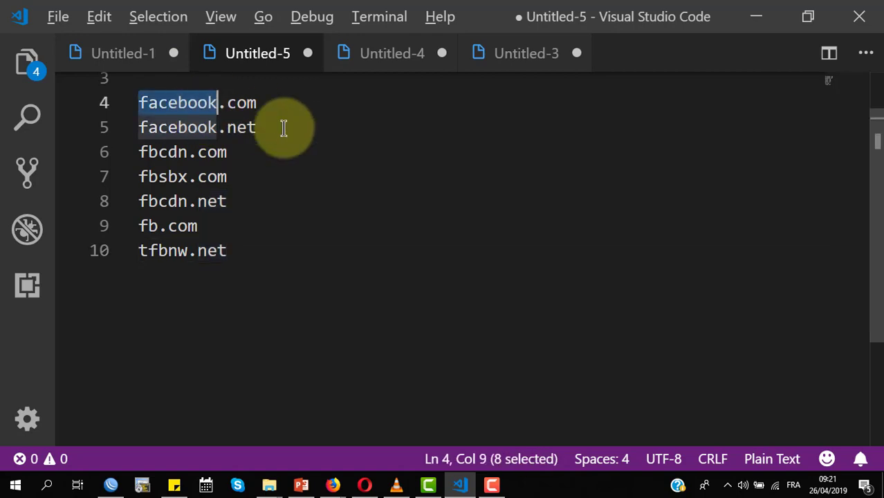
left_click(285, 164)
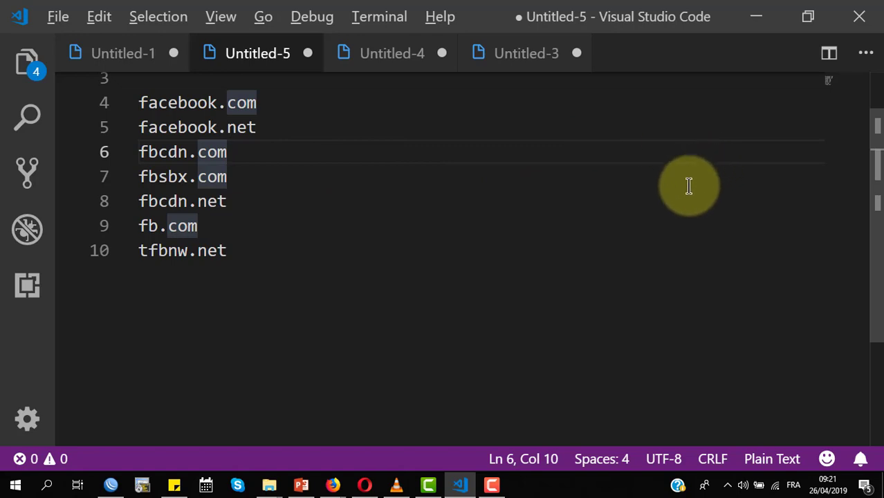
left_click_drag(274, 271, 138, 83)
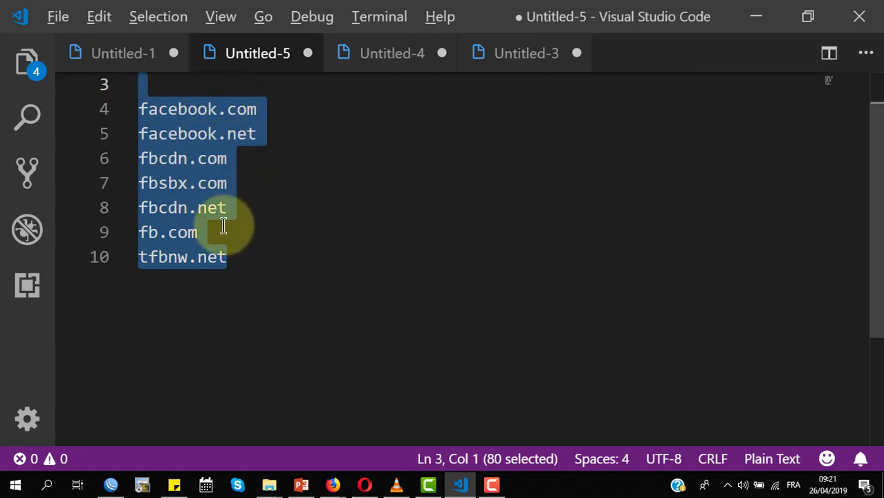
left_click(227, 254)
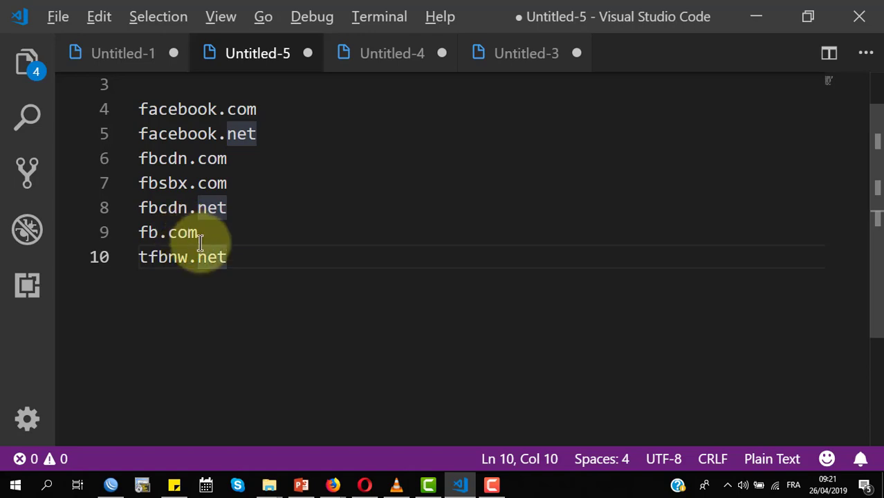
- Return to WinBox and disable the filter rule that drops DNS resolutions for Facebook
key("alt+Tab")
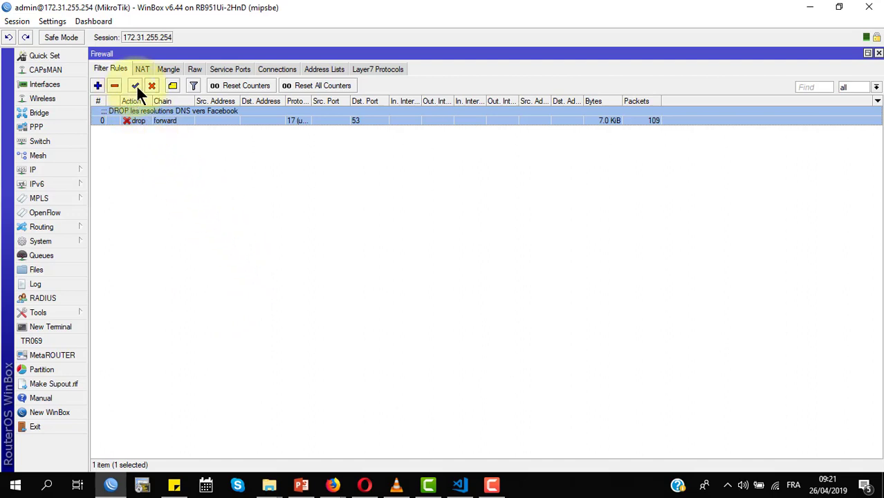
left_click(152, 87)
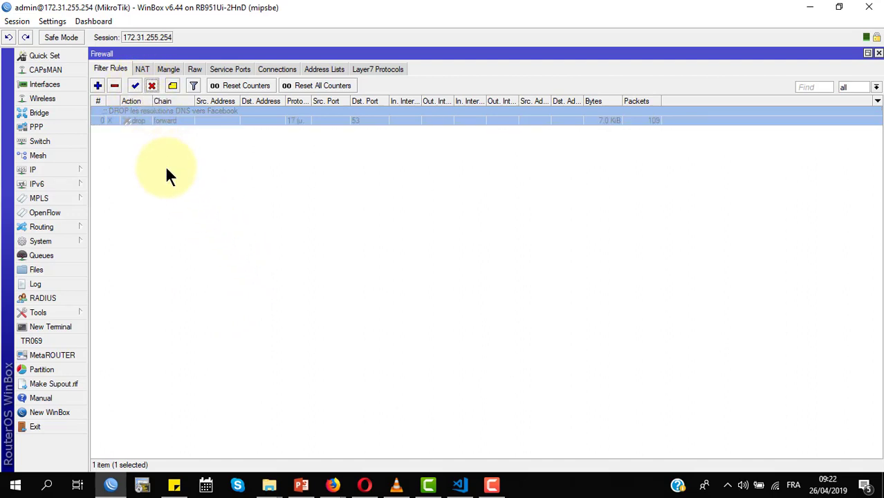
- Create a firewall address list named Domaines Facebook with facebook.com as its first address
left_click(329, 71)
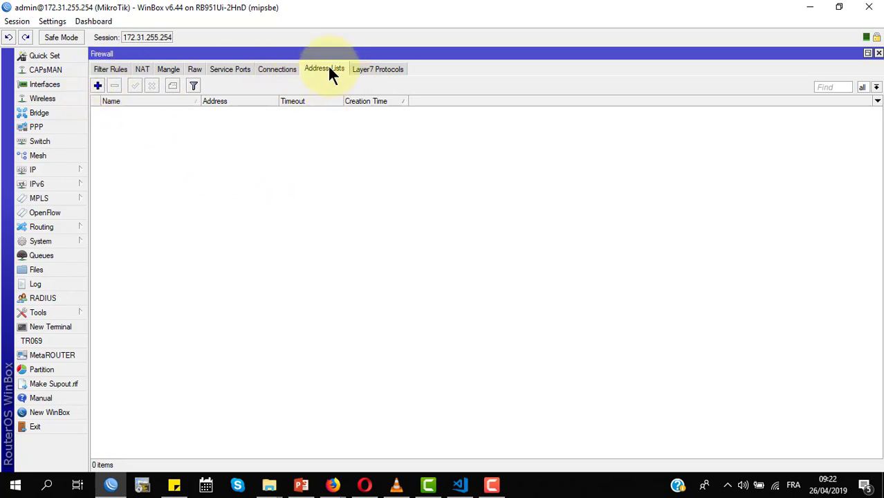
left_click(98, 85)
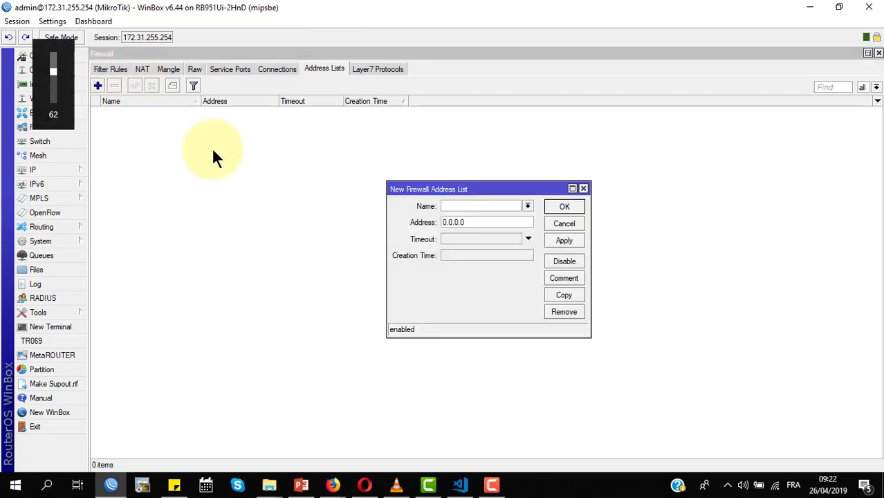
type("Domaines Facebook")
key("Tab")
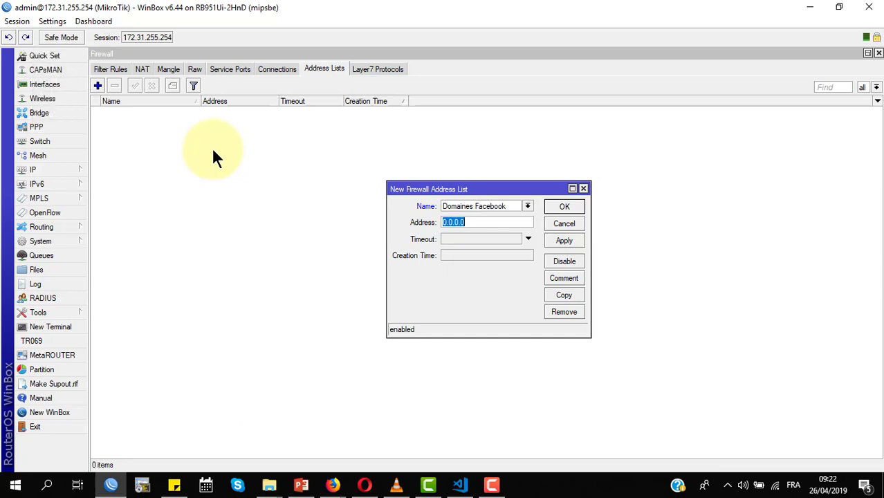
type("facebook.com")
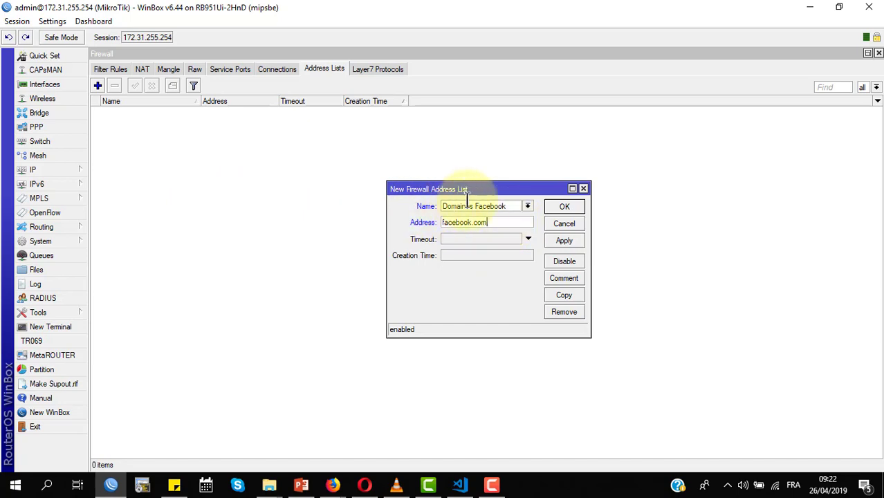
left_click(562, 207)
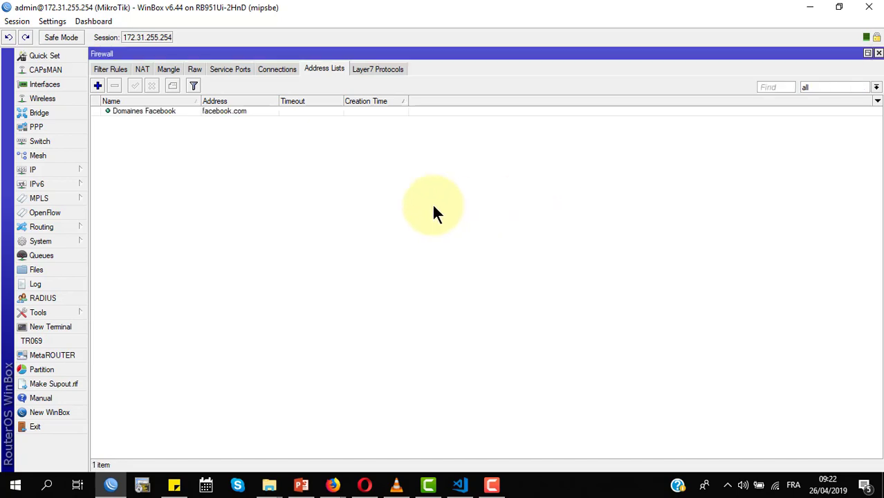
- Add facebook.net as another address in the Domaines Facebook list
left_click(99, 84)
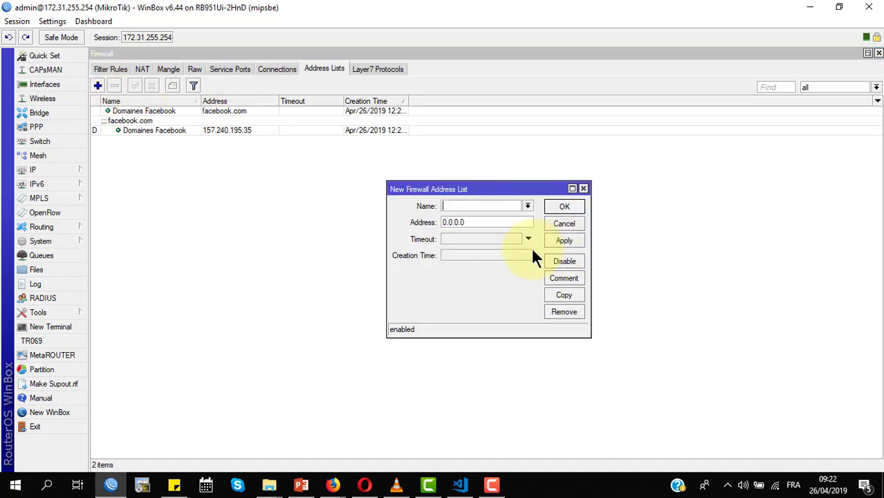
key("Down")
key("Down")
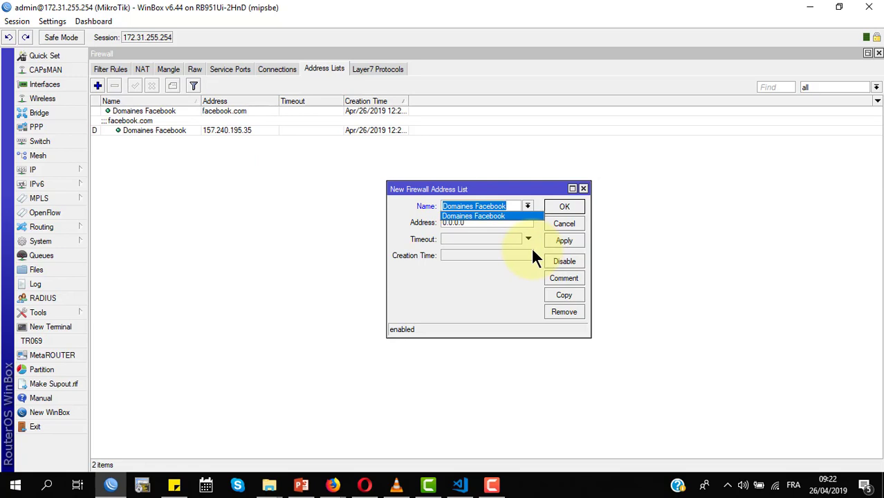
key("Return")
key("Tab")
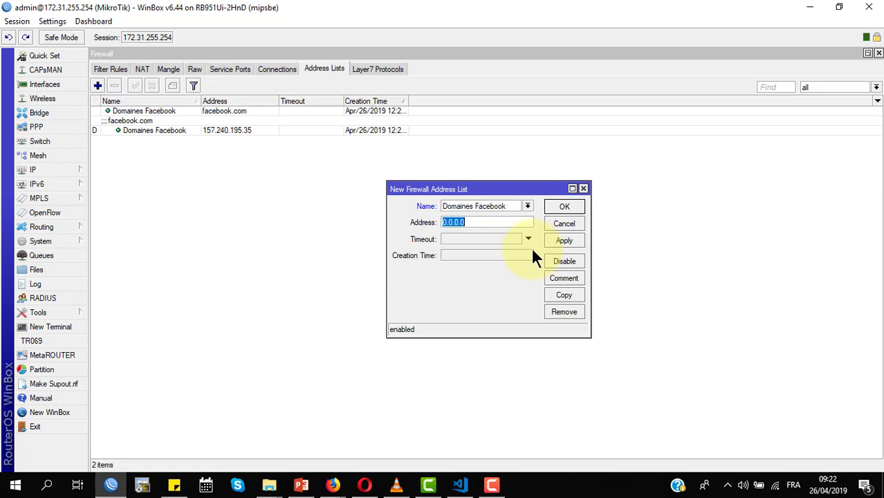
type("facebook.net")
key("Return")
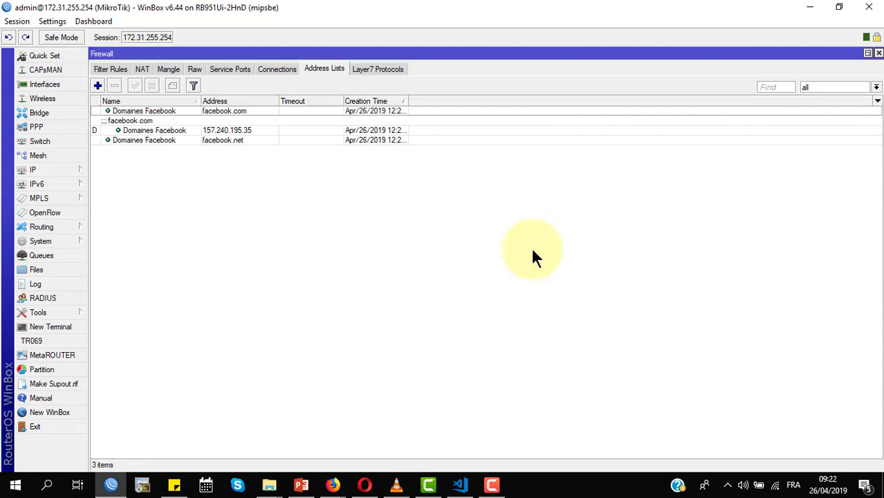
- Start a new address list entry under Domaines Facebook and enter fb as the beginning of its address
left_click(96, 83)
key("Down")
key("Return")
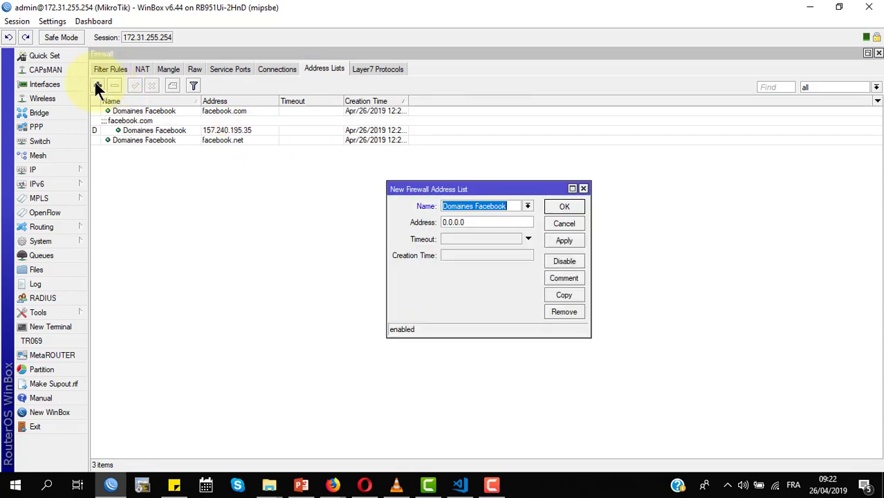
key("Tab")
type("fgd")
key("BackSpace")
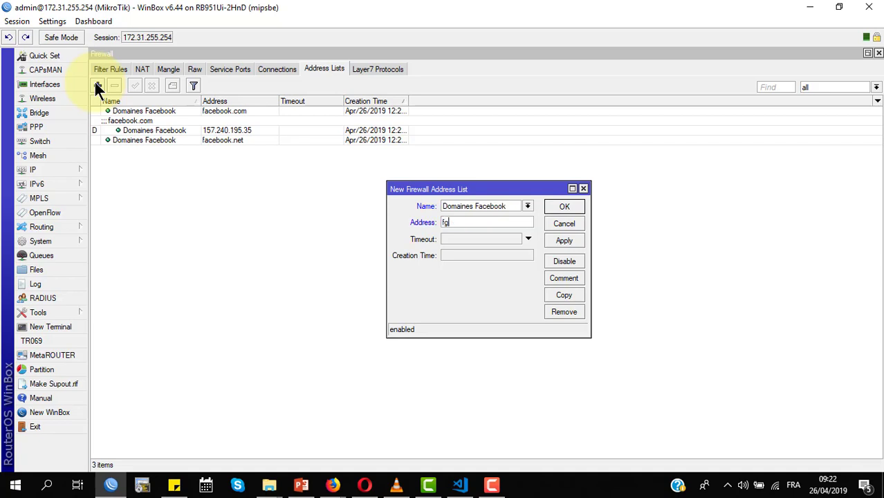
type("bcdn")
key("ctrl+a")
type("fb")
- Switch to Visual Studio Code and copy the domain fbcdn.com from the list
key("alt+Tab")
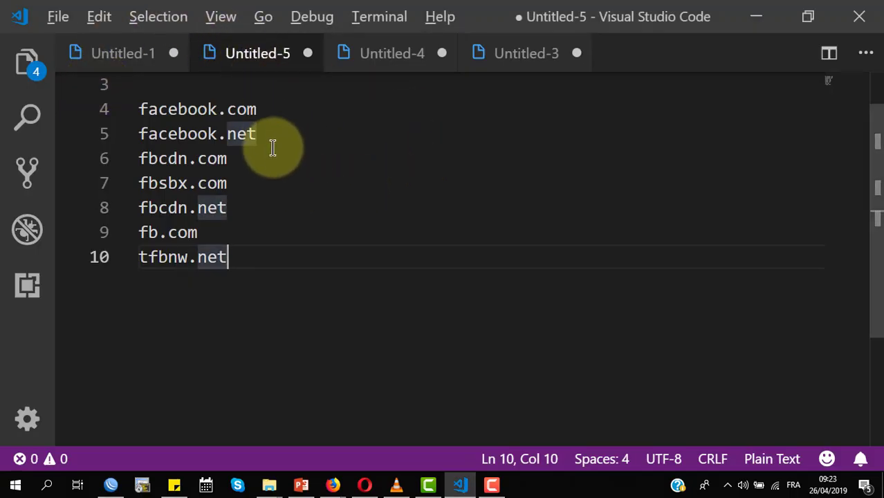
left_click(277, 123)
key("Right")
key("shift+Down")
key("shift+Left")
key("ctrl+c")
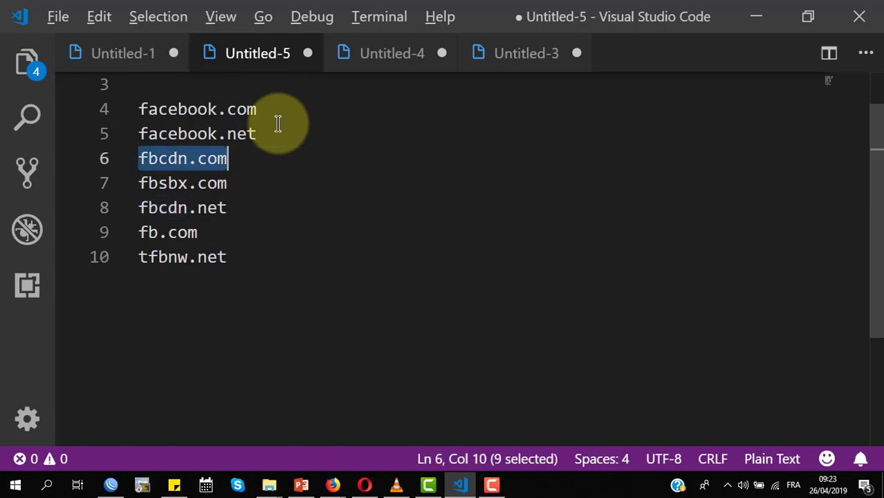
- Return to WinBox and save the open address list entry with the copied address fbcdn.com
key("alt+Tab")
key("Tab")
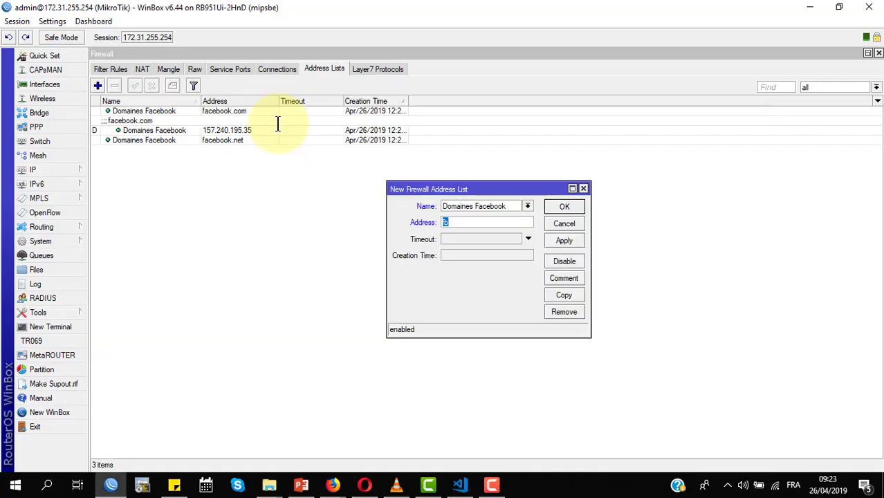
key("ctrl+v")
key("Return")
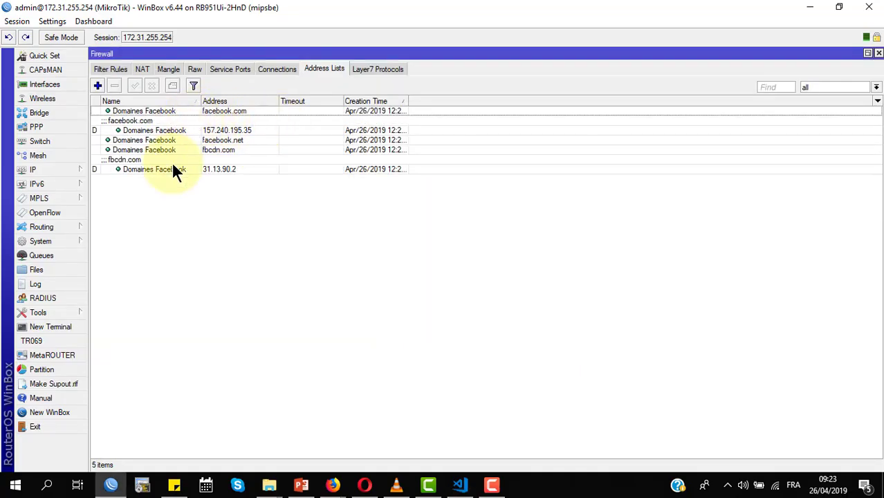
- Start another Domaines Facebook entry, and copy the domain fbsbx.com from the list in Visual Studio Code
left_click(98, 84)
type("Domaines Facebook")
key("Tab")
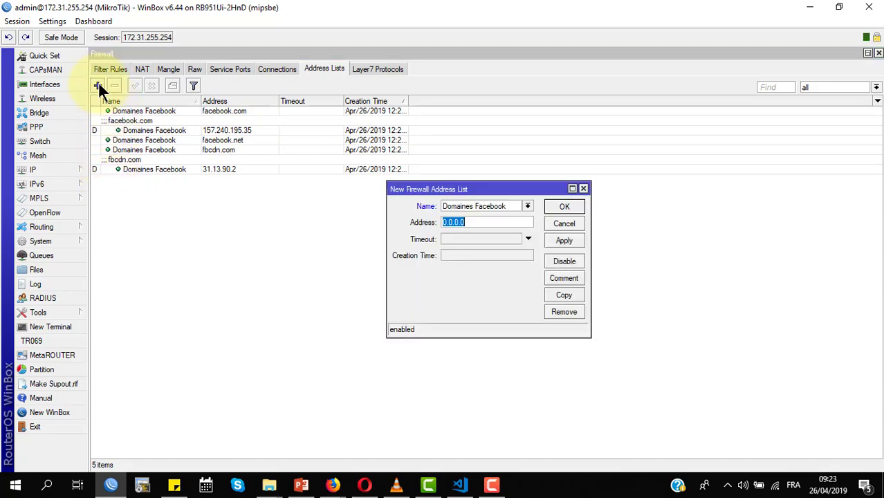
key("alt+Tab")
key("Right")
key("Right")
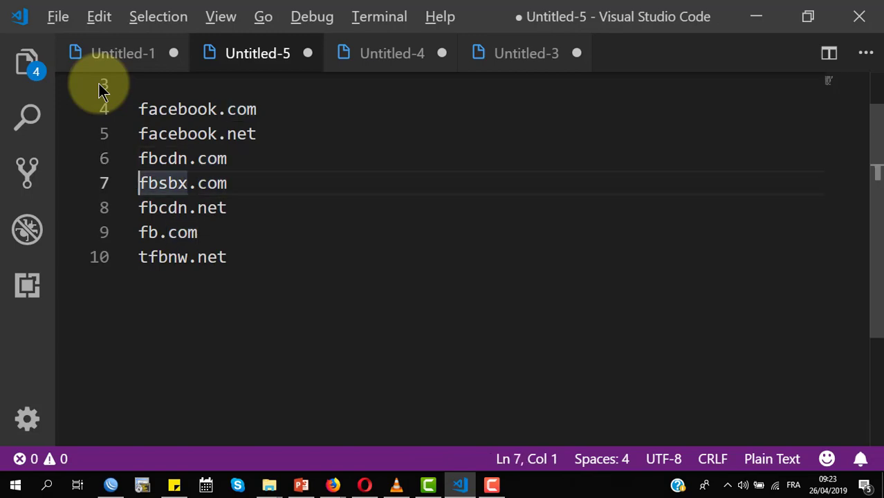
key("shift+Down")
key("shift+Left")
key("ctrl+c")
- Return to WinBox and save the new Domaines Facebook entry with the address fbsbx.com
key("alt+Tab")
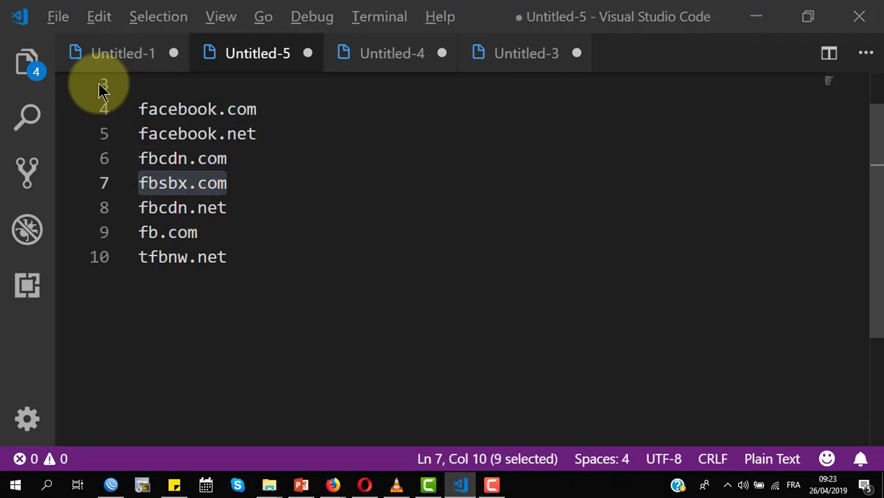
key("Tab")
key("ctrl+v")
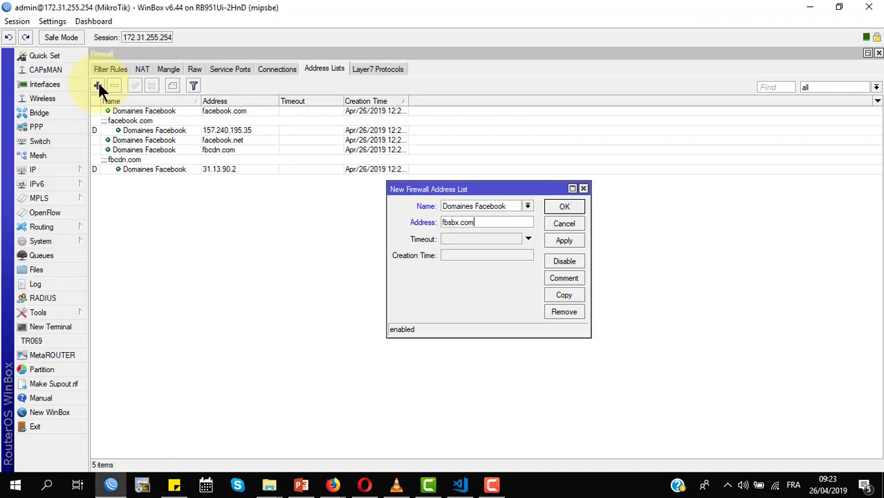
key("Return")
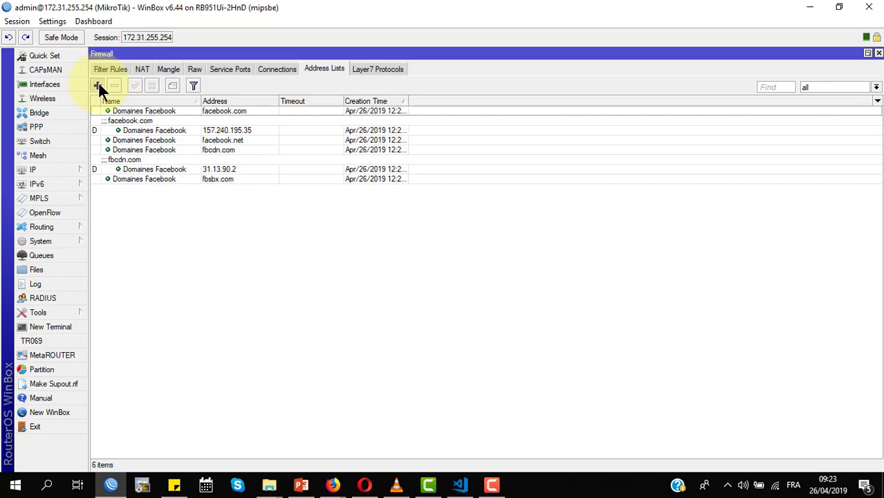
- Start another Domaines Facebook entry, and copy the domain fbcdn.net from the list in Visual Studio Code
left_click(98, 84)
key("Tab")
key("Tab")
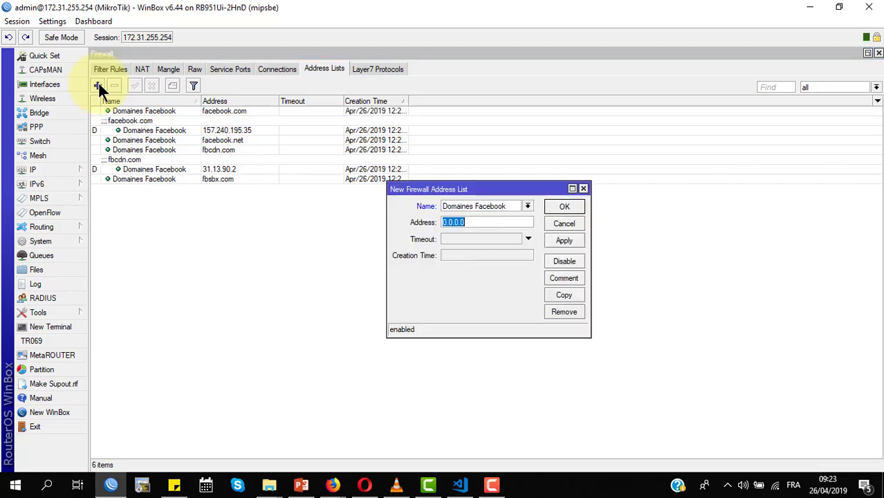
key("alt+Tab")
key("Down")
key("Home")
key("shift+Down")
key("shift+Left")
key("ctrl+c")
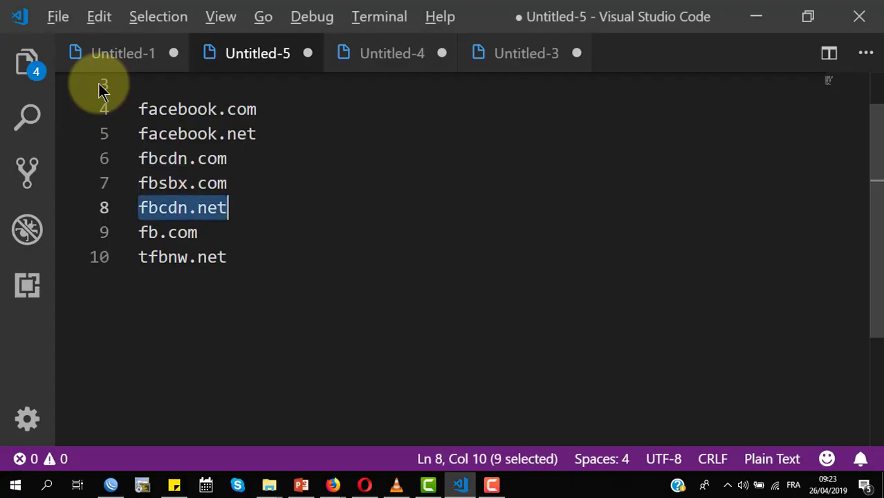
- Return to WinBox and save the new Domaines Facebook entry with the address fbcdn.net
key("alt+Tab")
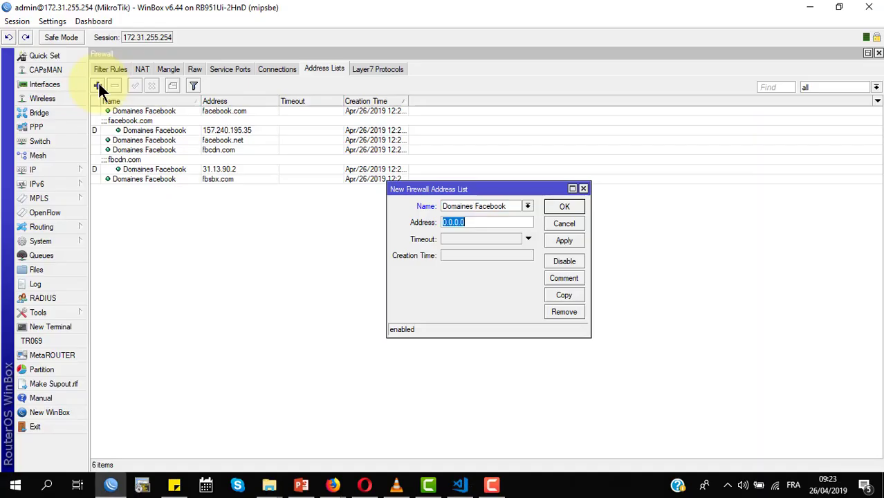
key("ctrl+v")
key("Return")
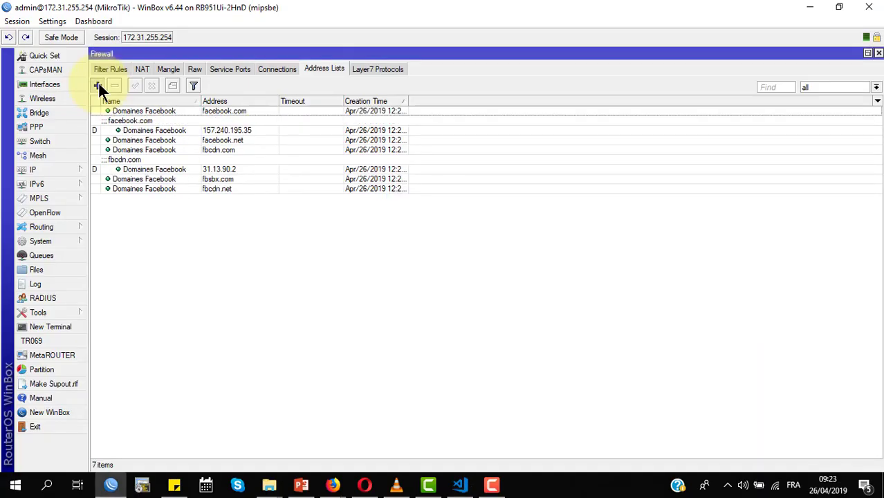
- Start another Domaines Facebook entry, and copy the domain fb.com from the list in Visual Studio Code
left_click(98, 85)
key("Down")
key("Tab")
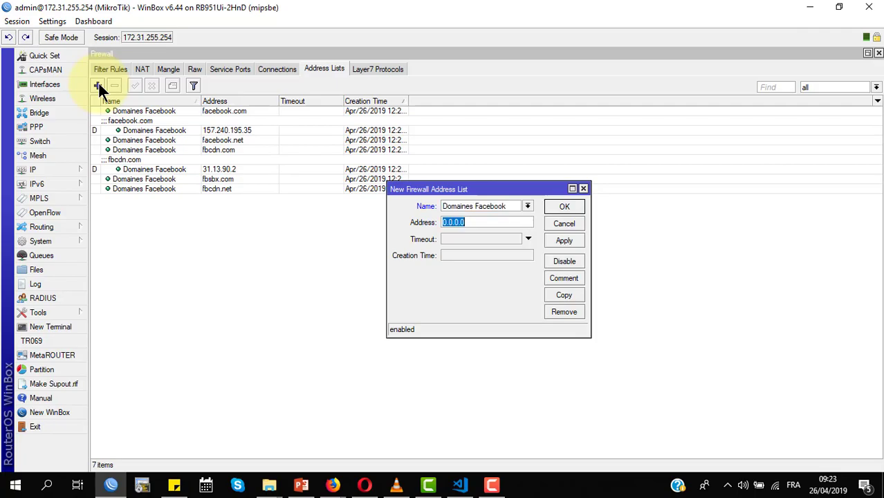
key("alt+Tab")
key("Right")
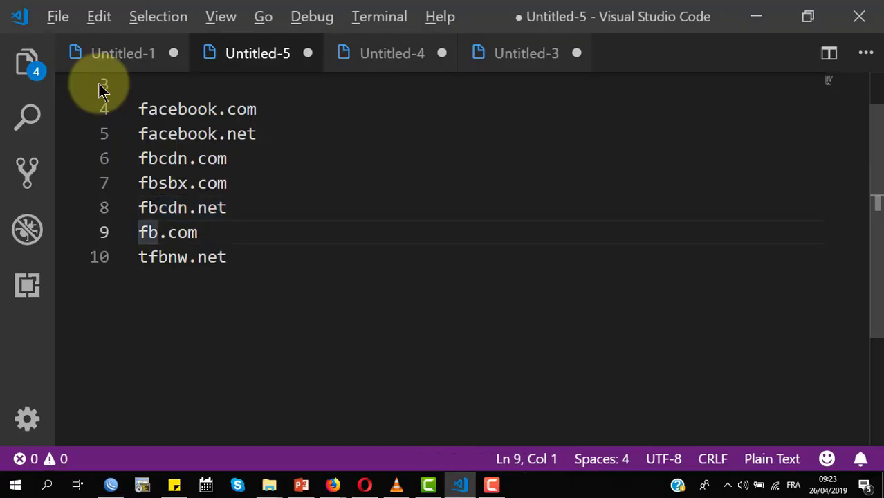
key("shift+Down")
key("shift+Left")
key("ctrl+c")
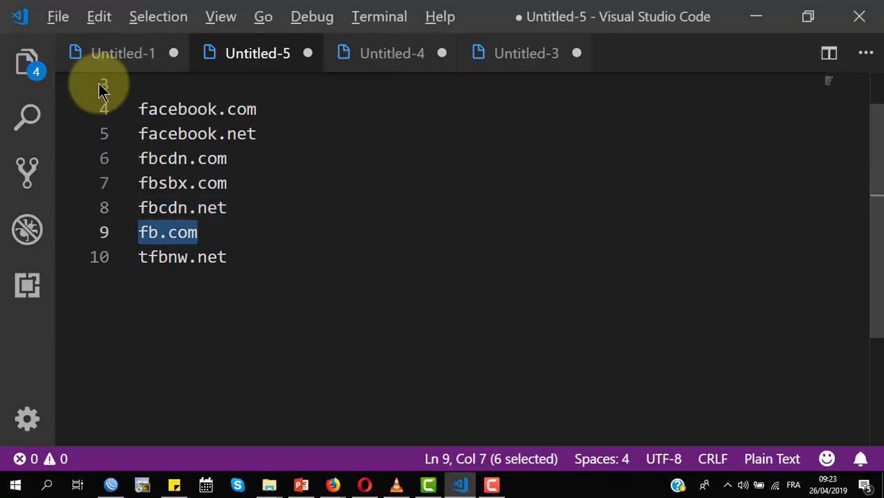
- Return to WinBox and save the new Domaines Facebook entry with the address fb.com
key("alt+Tab")
key("Tab")
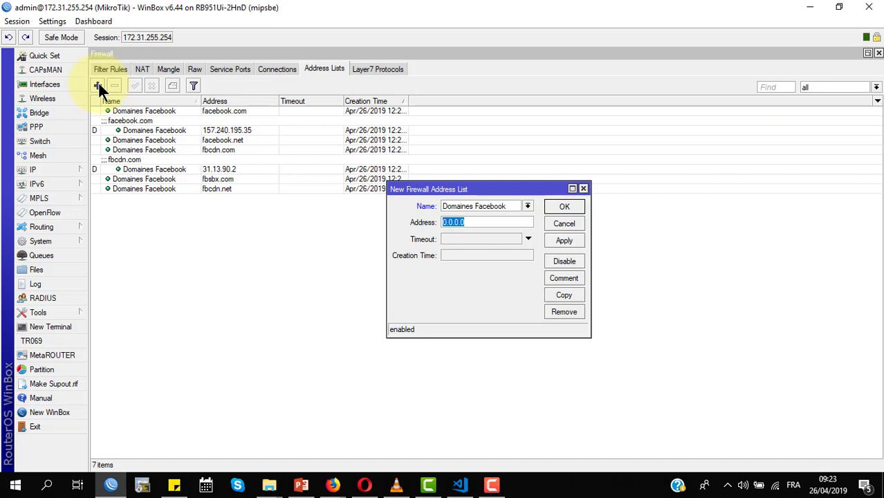
key("ctrl+v")
key("Return")
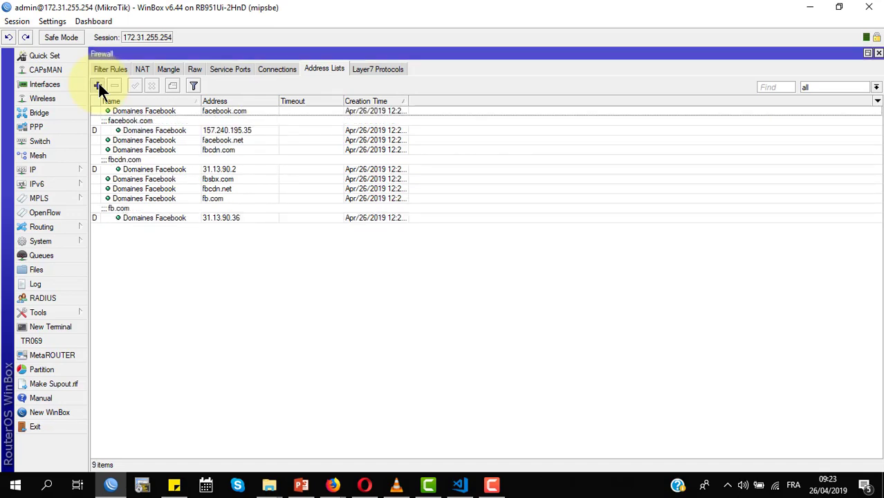
- Start another Domaines Facebook entry, and copy the domain tfbnw.net from the list in Visual Studio Code
left_click(99, 84)
key("Tab")
key("Tab")
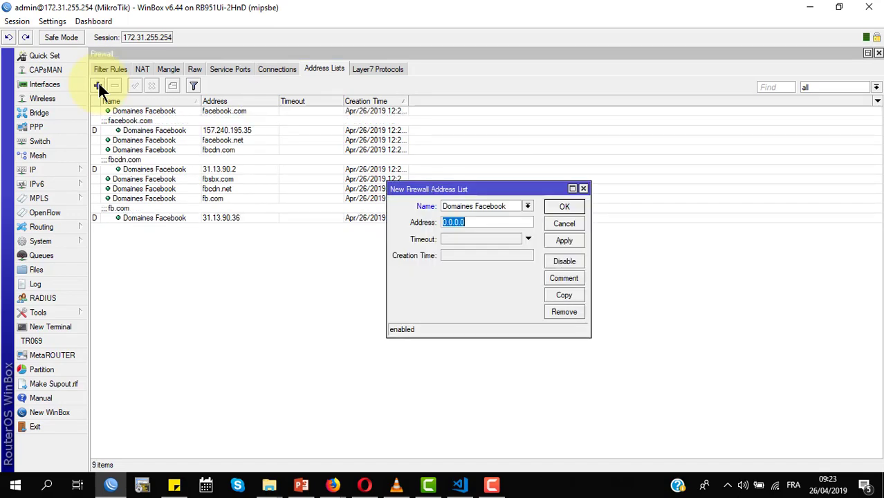
key("alt+Tab")
key("Right")
key("Right")
key("shift+Right")
key("shift+Right")
key("shift+Right")
key("shift+Right")
key("shift+Right")
key("shift+Right")
key("shift+Right")
key("shift+Right")
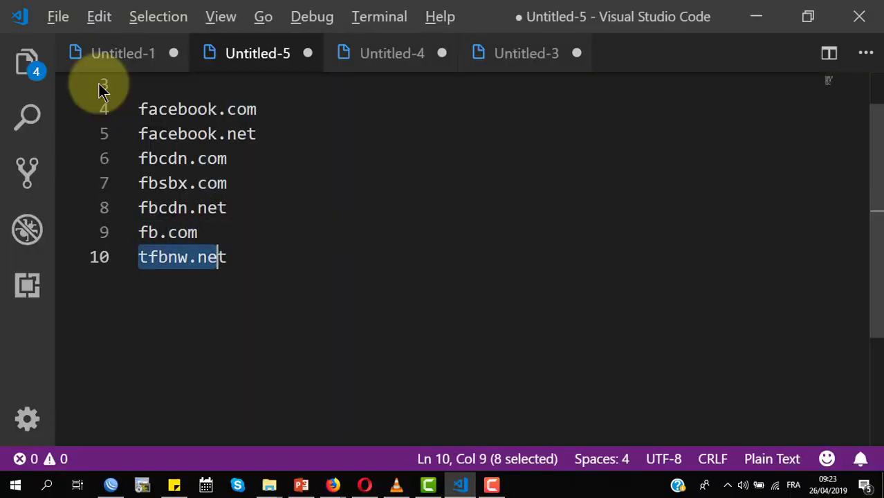
key("shift+Right")
key("ctrl+c")
- Return to WinBox and save the new Domaines Facebook entry with the address tfbnw.net
key("alt+Tab")
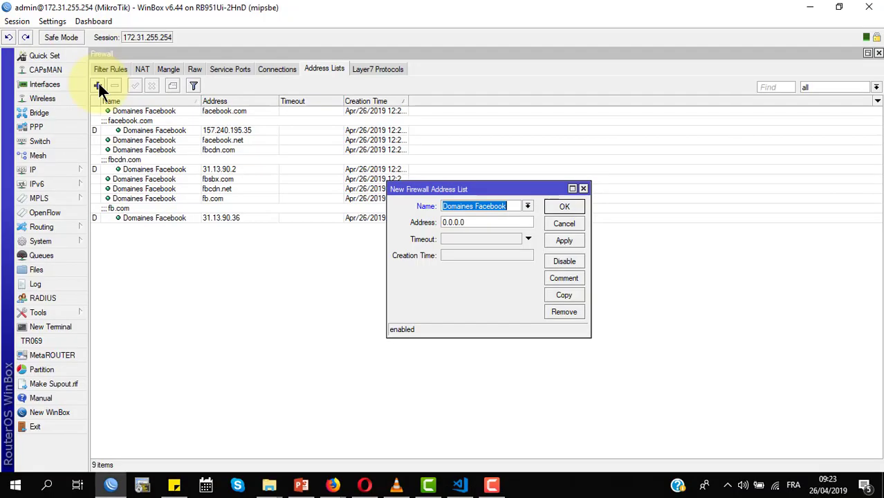
key("Tab")
key("Tab")
key("shift+Tab")
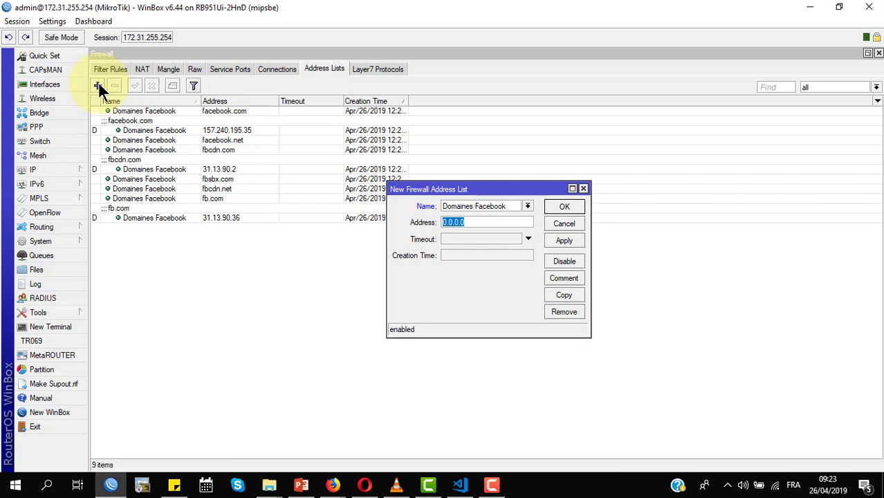
key("ctrl+v")
key("Return")
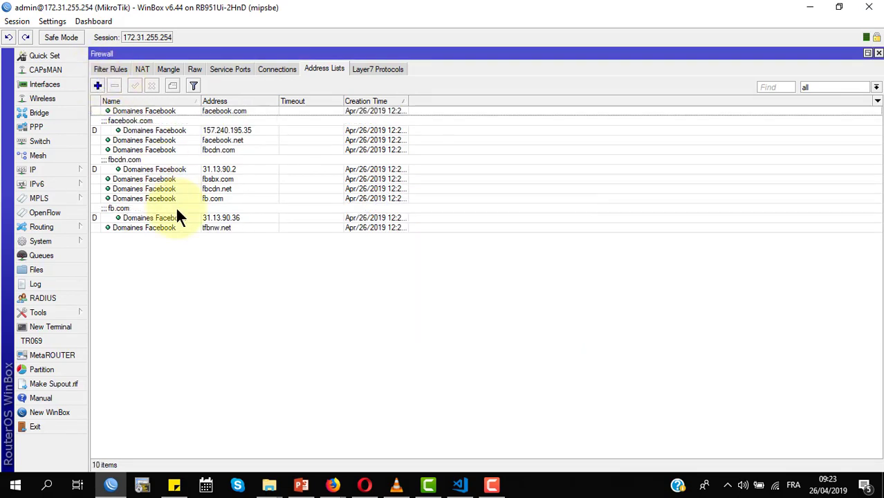
key("Down")
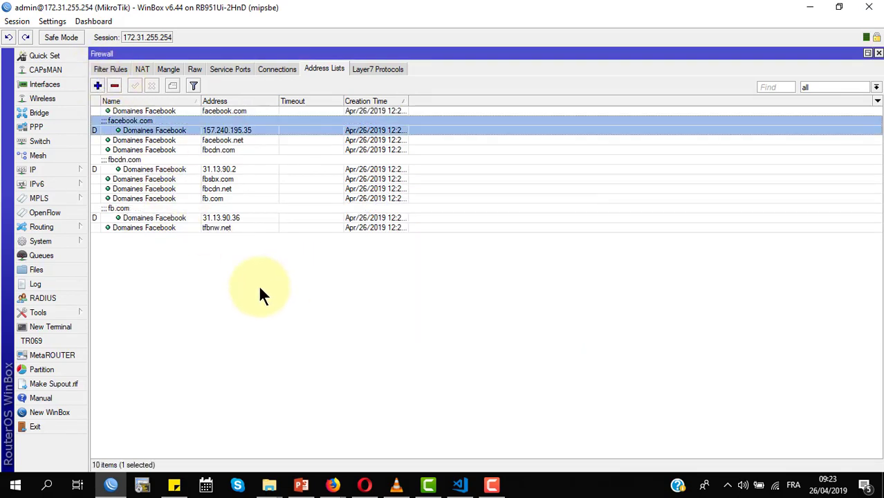
key("Up")
key("shift+Down")
key("ctrl+a")
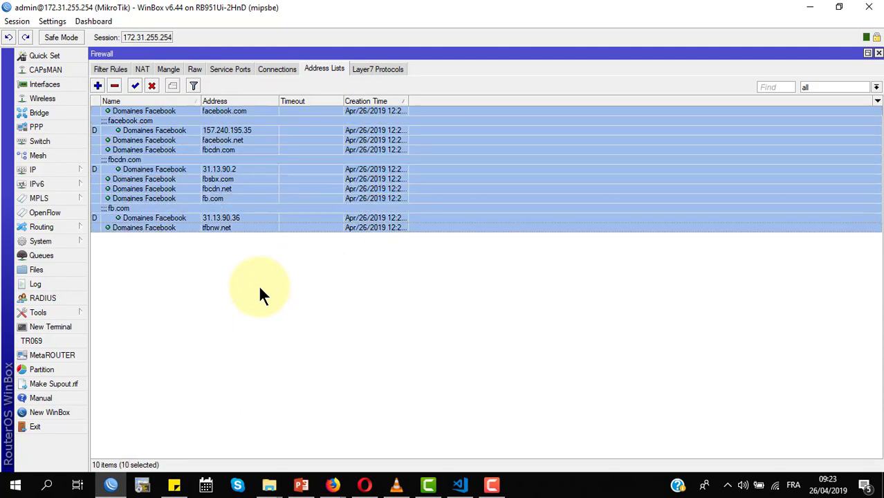
- Start a new firewall filter rule on the forward chain with the protocol 6 (tcp)
left_click(110, 68)
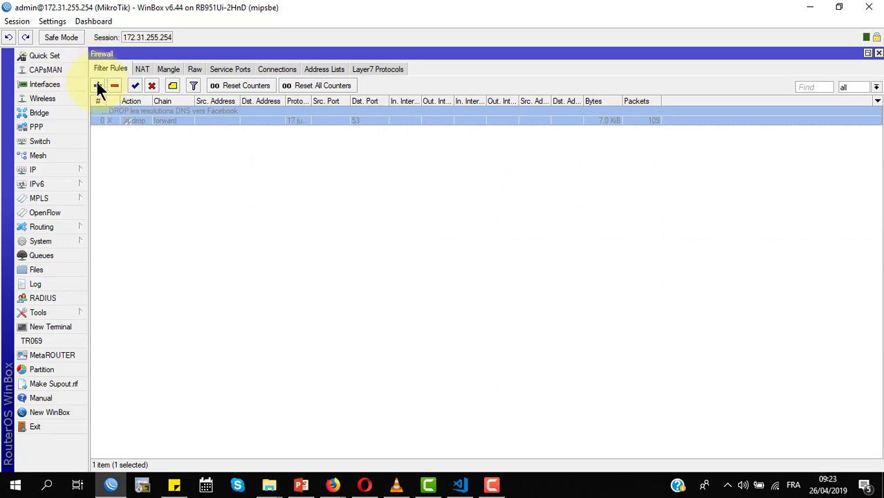
left_click(99, 86)
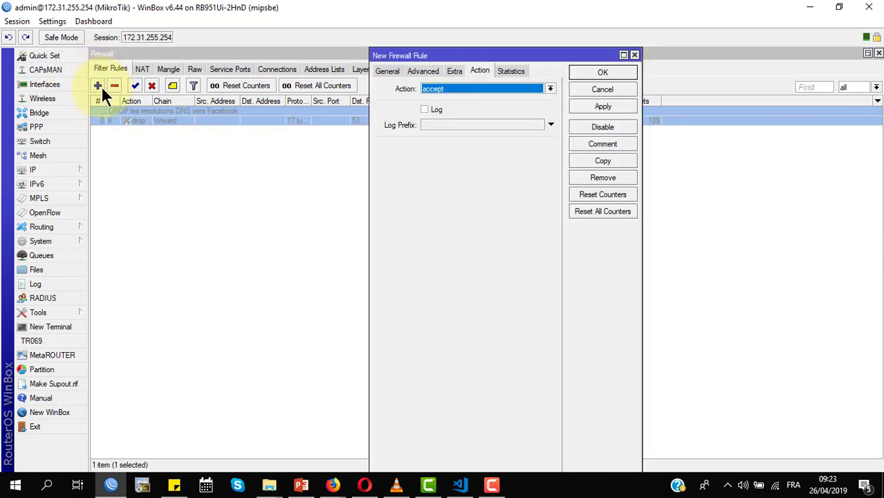
left_click(391, 70)
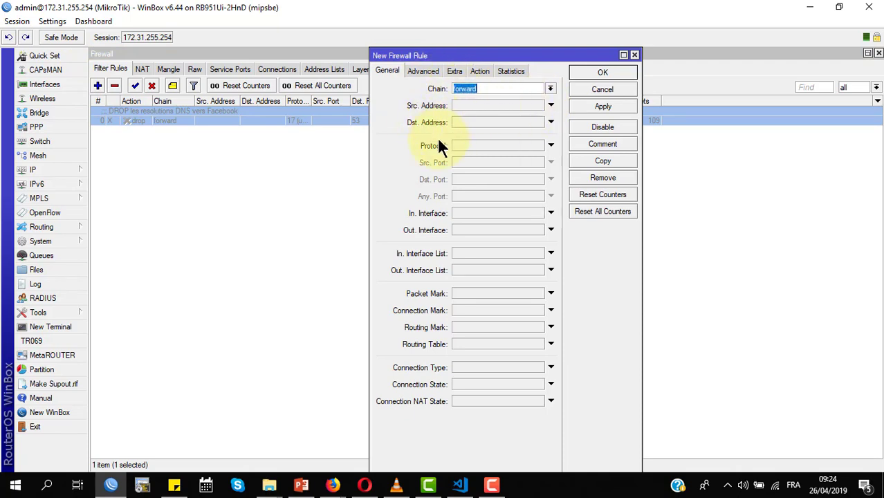
left_click(464, 145)
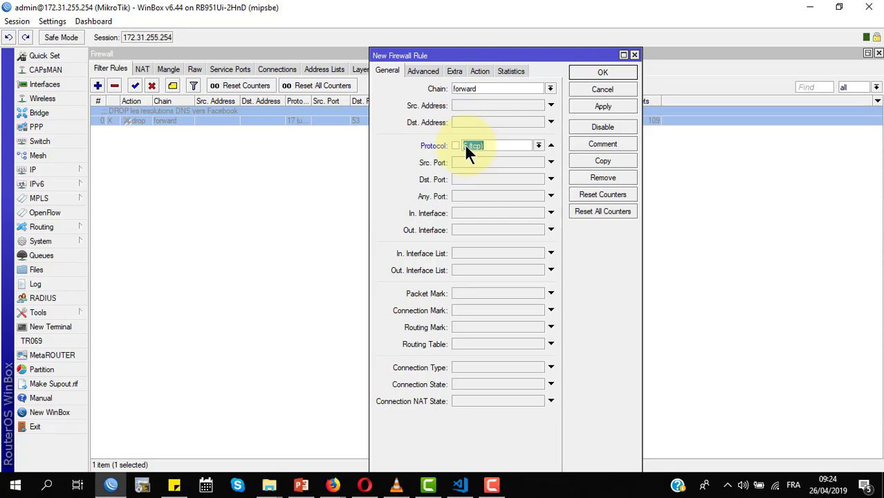
- Set the new rule's destination address list to Domaines Facebook
left_click(439, 73)
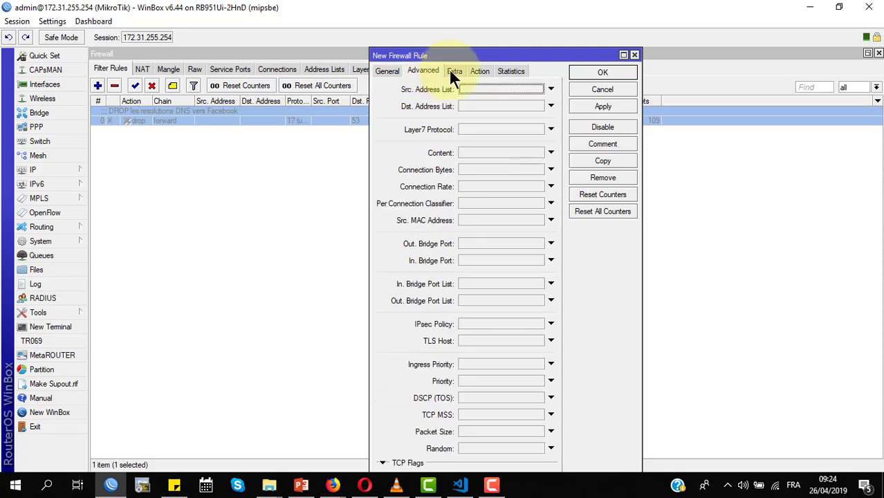
left_click(546, 107)
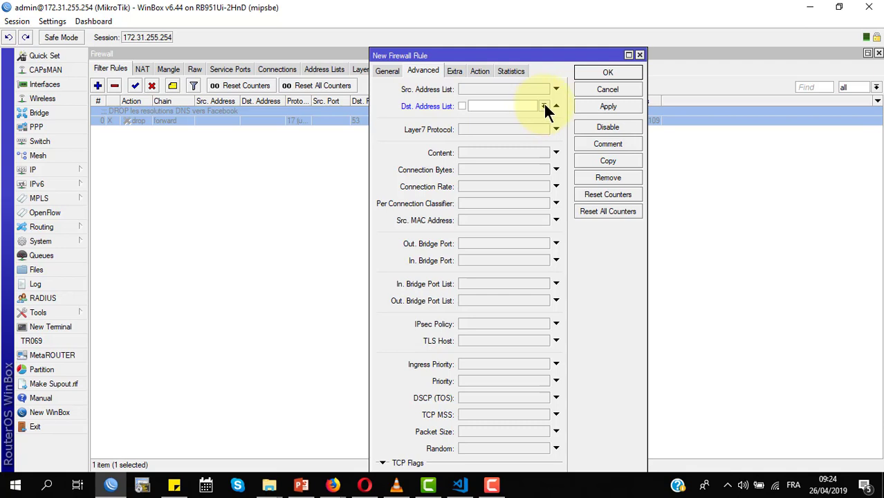
left_click(544, 105)
left_click(535, 113)
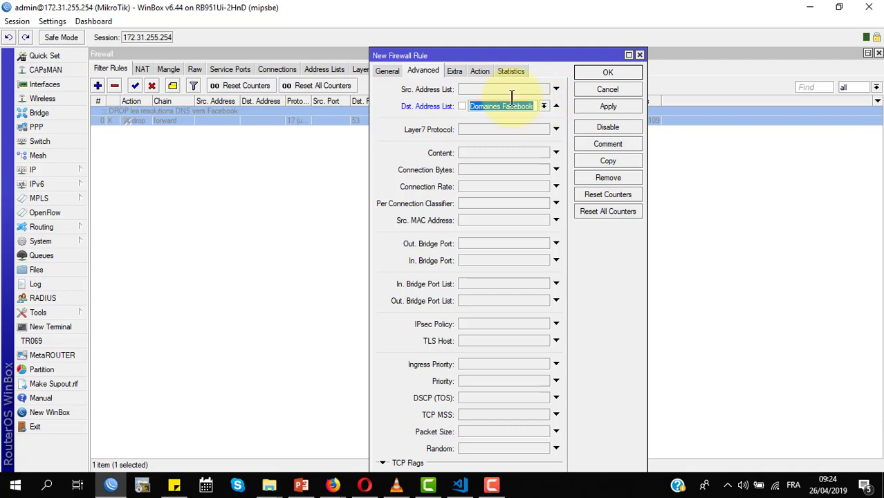
- Set the new rule's action to reject with tcp reset, and save the rule
left_click(476, 71)
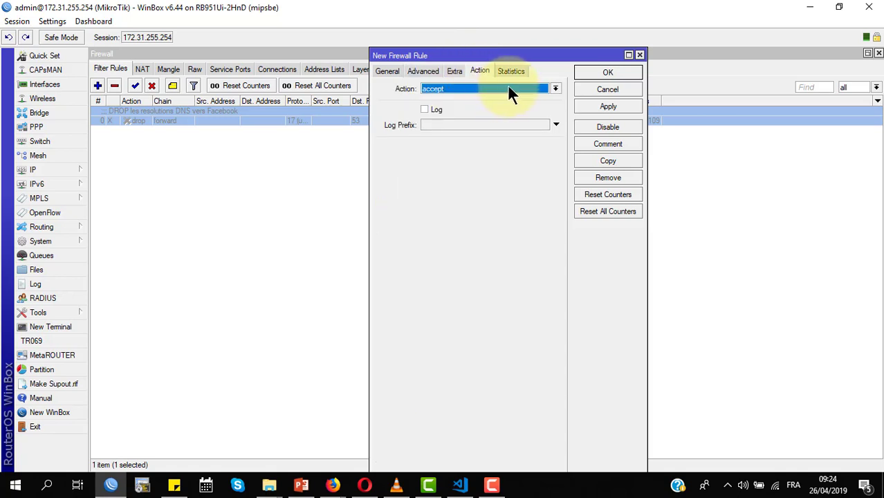
left_click(508, 87)
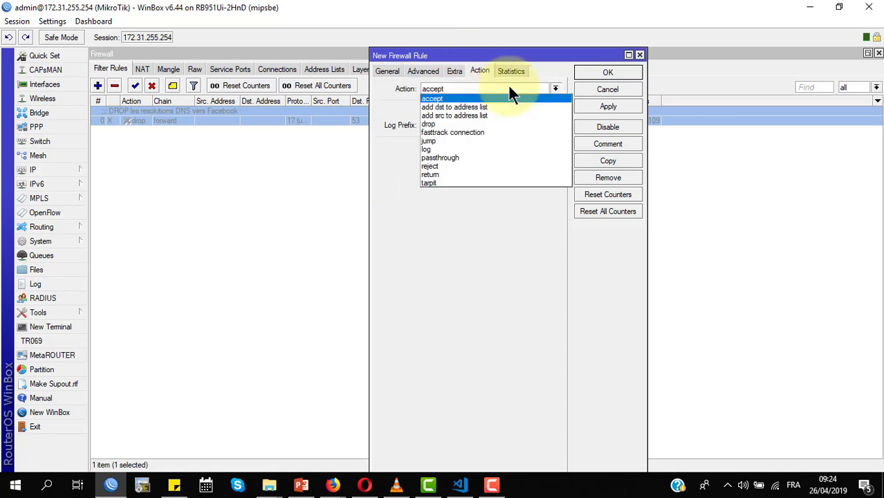
left_click(477, 166)
left_click(493, 148)
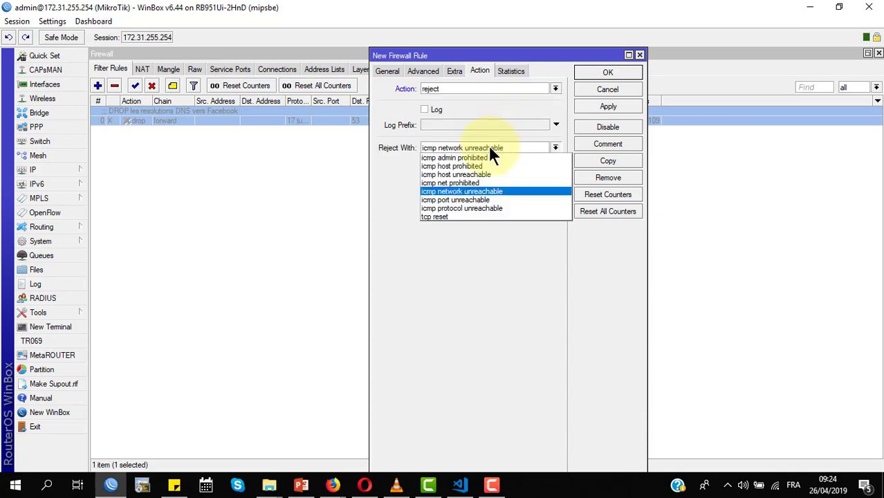
left_click(497, 217)
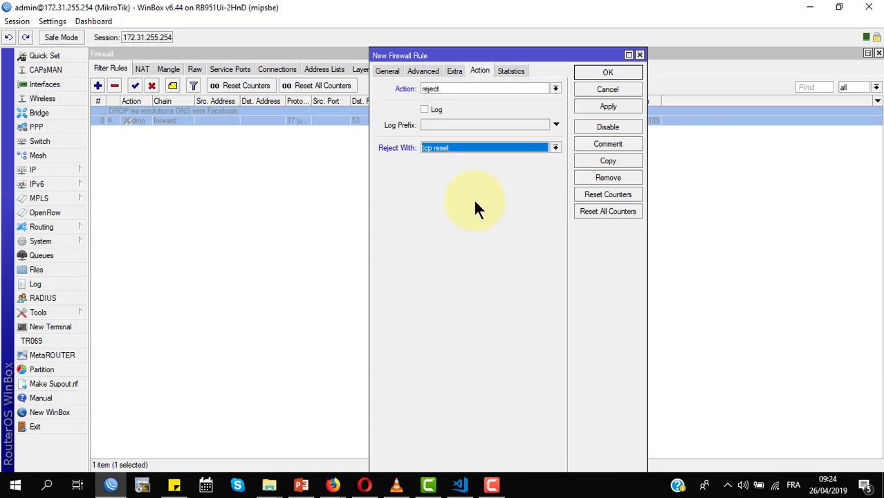
left_click(523, 90)
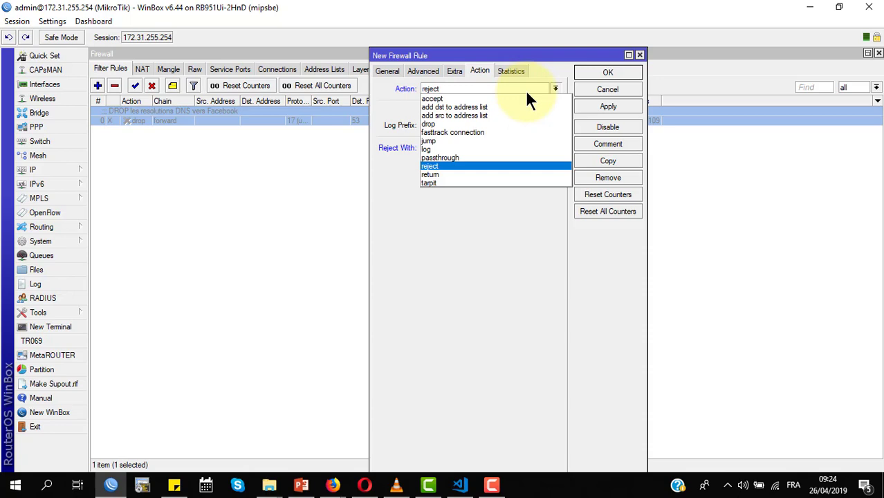
left_click(526, 89)
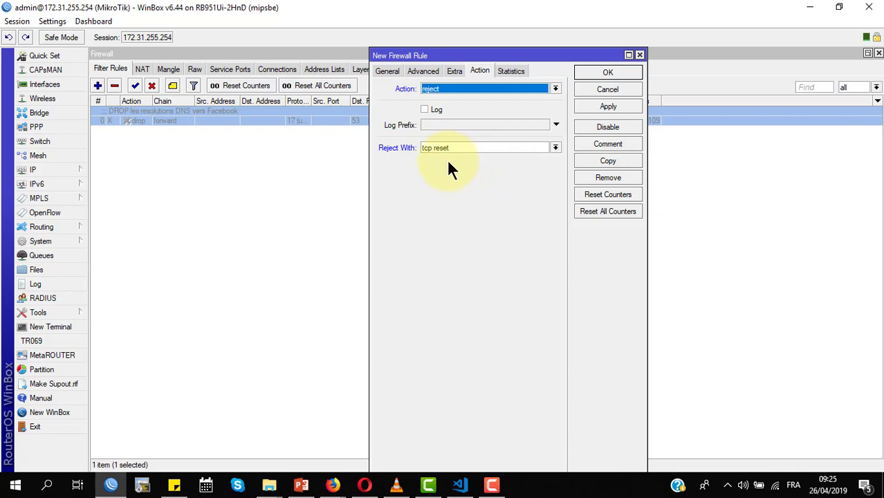
left_click(603, 105)
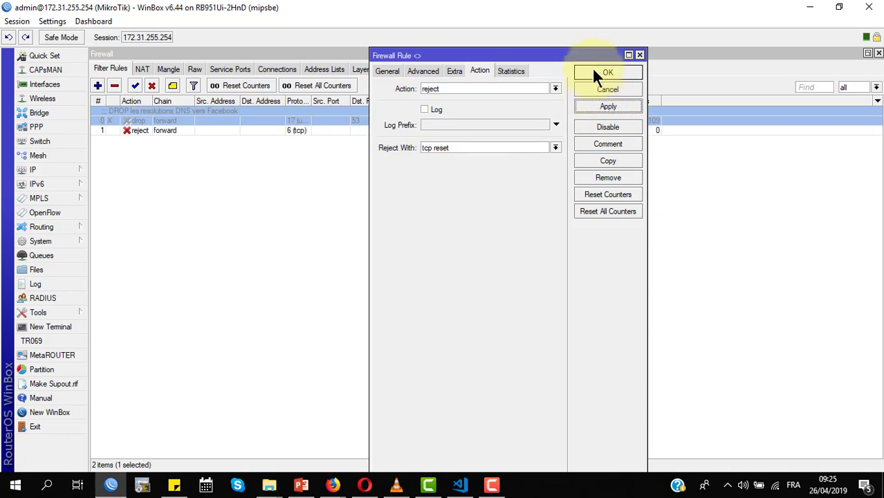
left_click(606, 73)
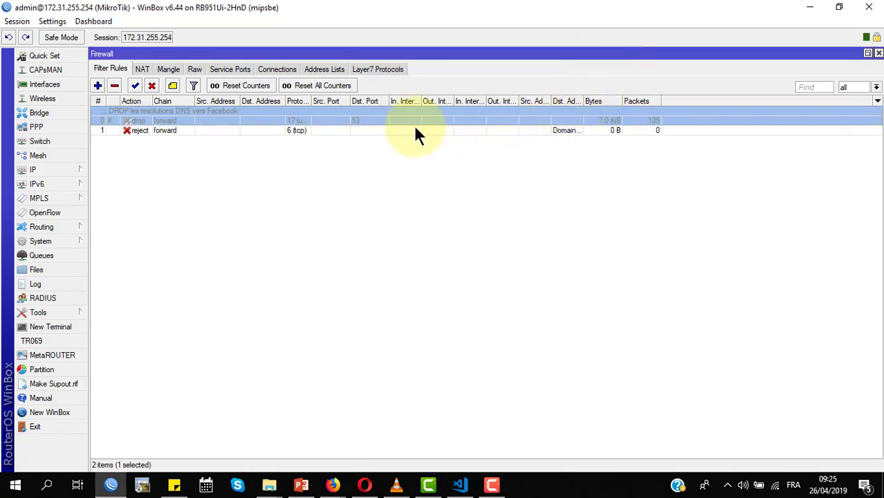
left_click(425, 149)
left_click(441, 130)
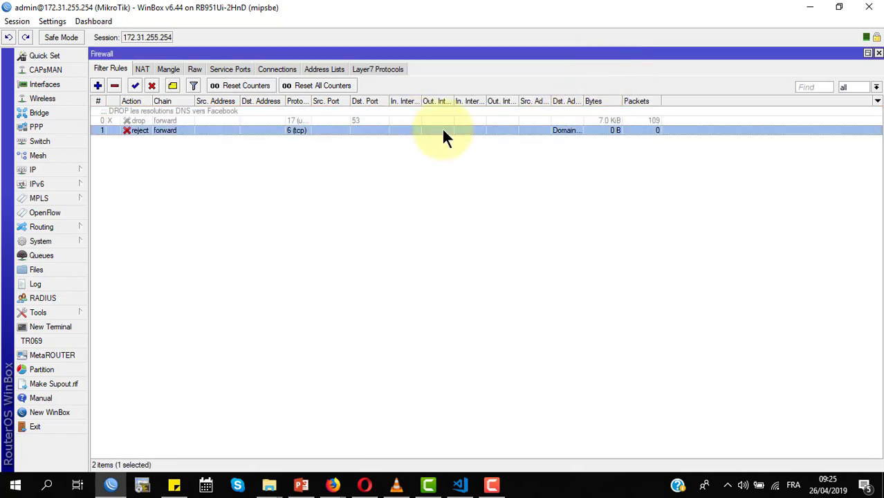
key("alt+Tab")
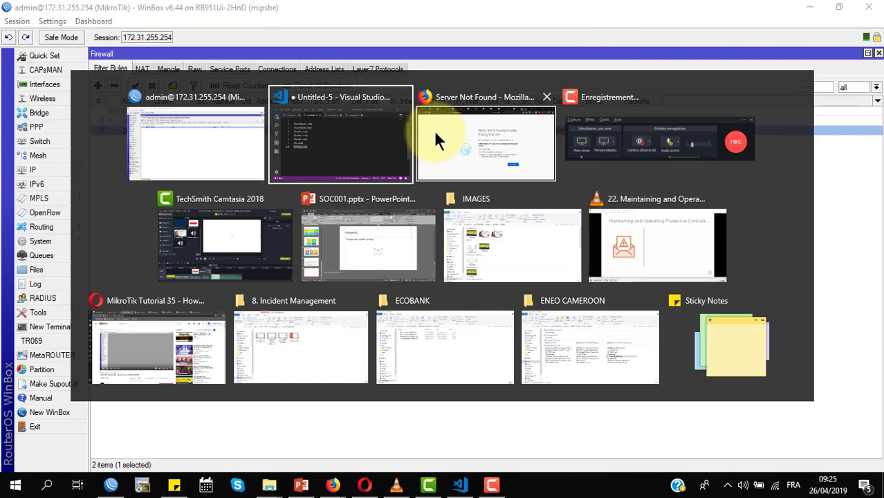
left_click(479, 139)
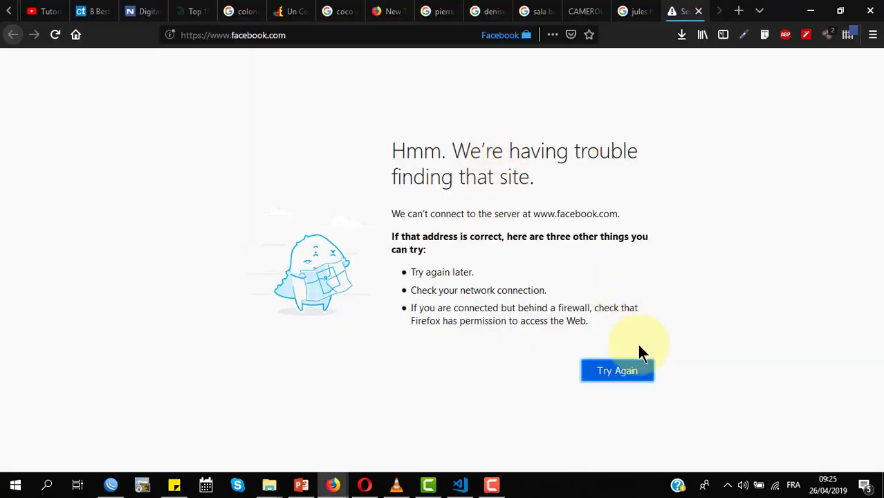
left_click(623, 370)
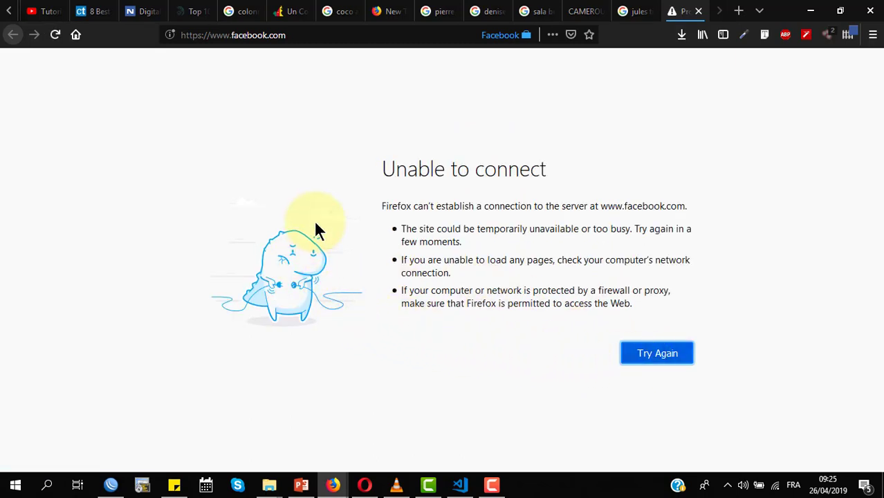
left_click_drag(365, 203, 722, 215)
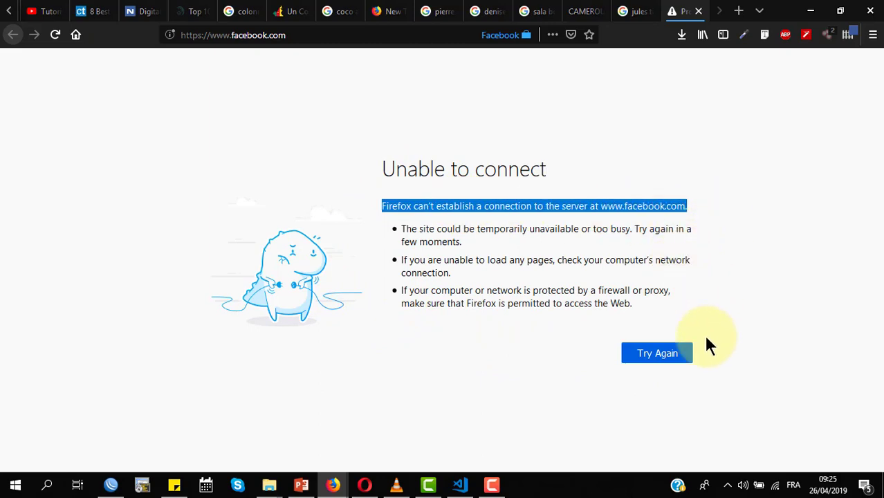
key("alt+Tab")
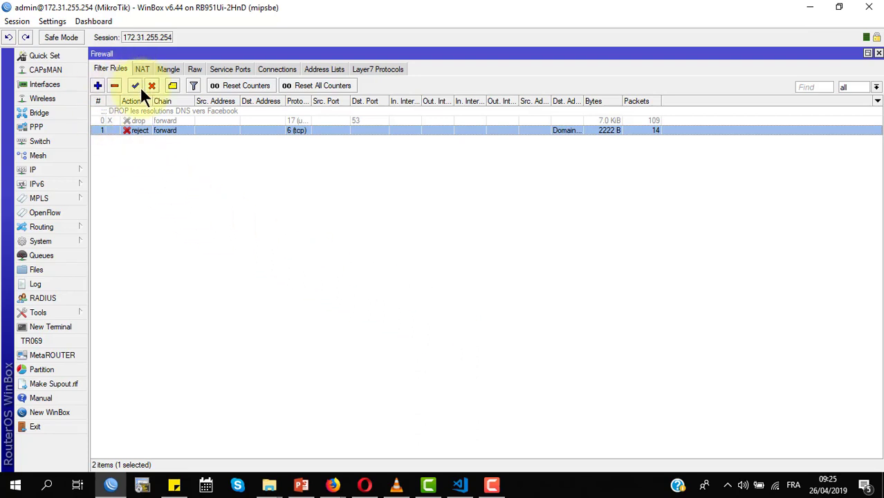
left_click(150, 86)
key("alt+Tab")
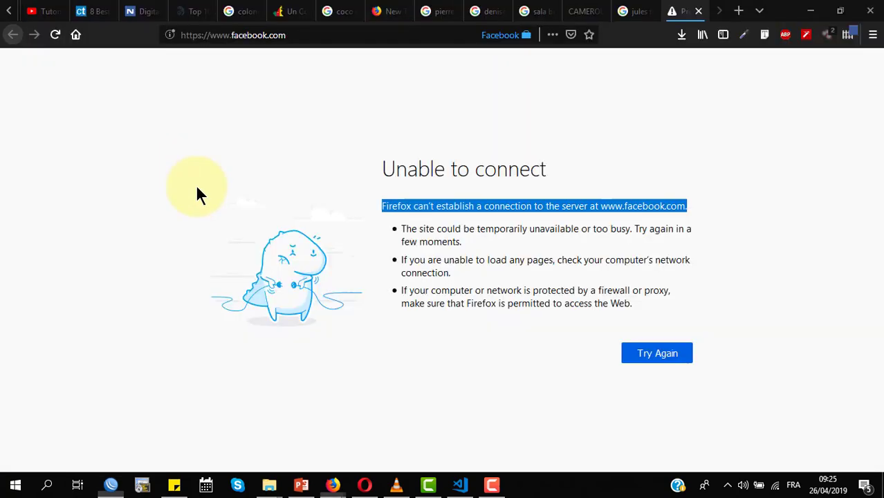
left_click(656, 354)
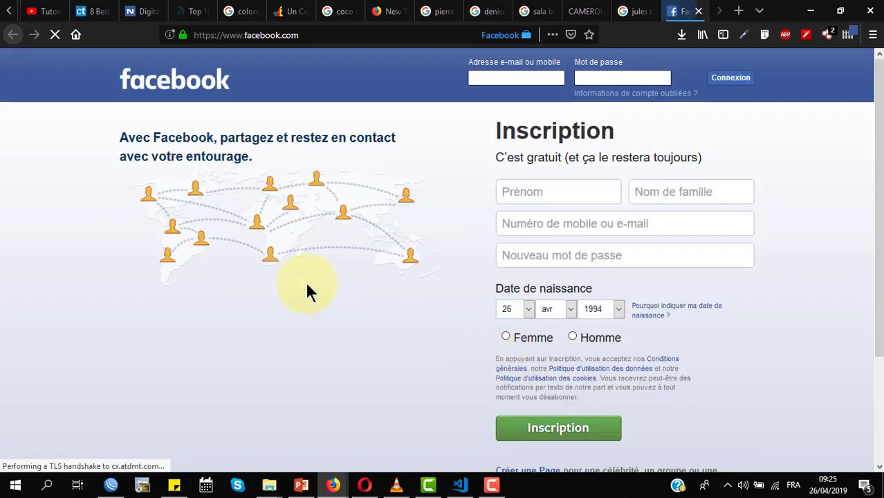
- Return to WinBox to re-enable the reject rule, and switch back to the Facebook page in Firefox
key("alt+Tab")
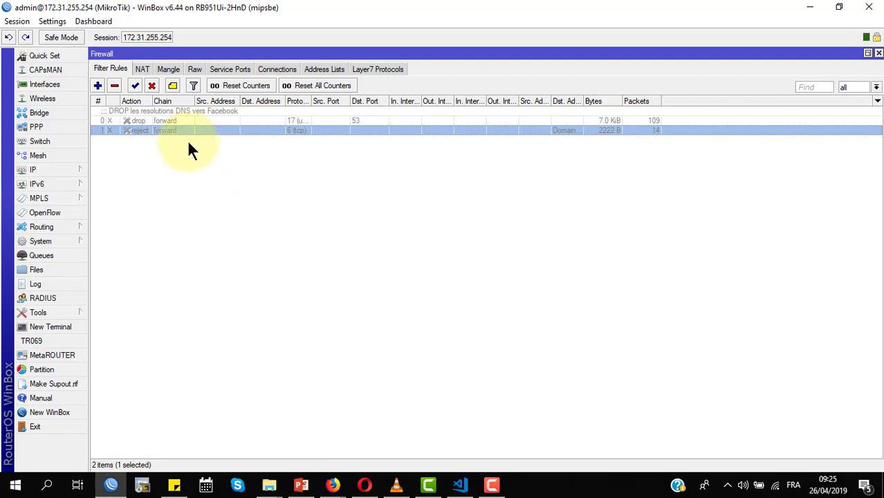
left_click(134, 84)
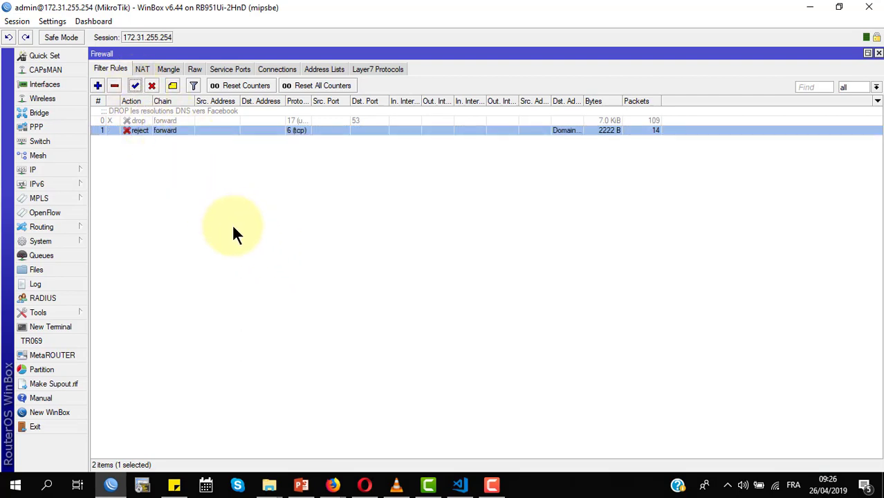
key("alt+Tab")
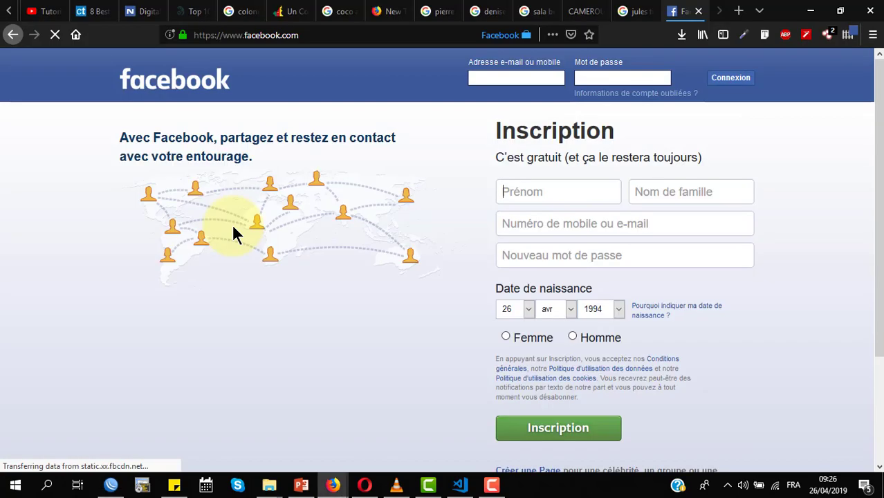